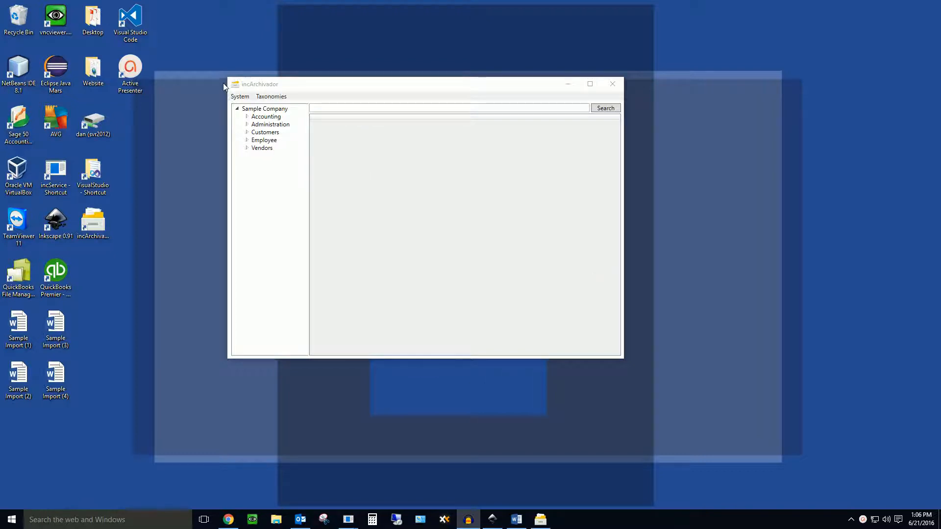
Expand the Accounting, Administration, Customers, Employee and Vendors categories in the Sample Company tree.
drag(300, 82, 385, 86)
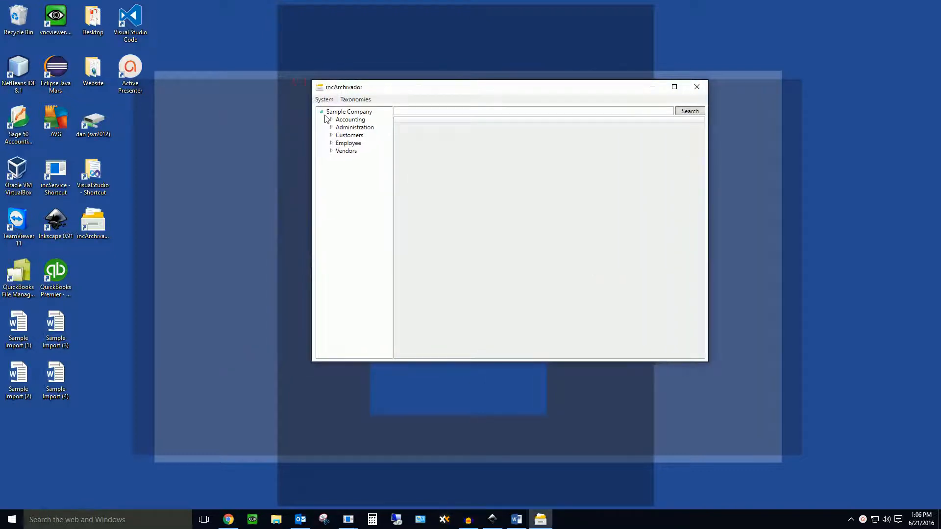
click(331, 120)
click(331, 143)
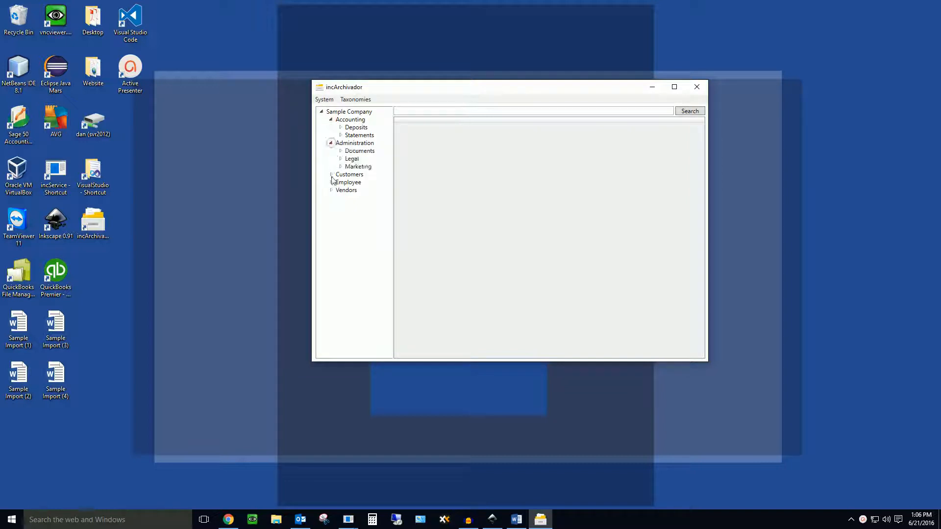
click(332, 175)
click(331, 198)
click(332, 226)
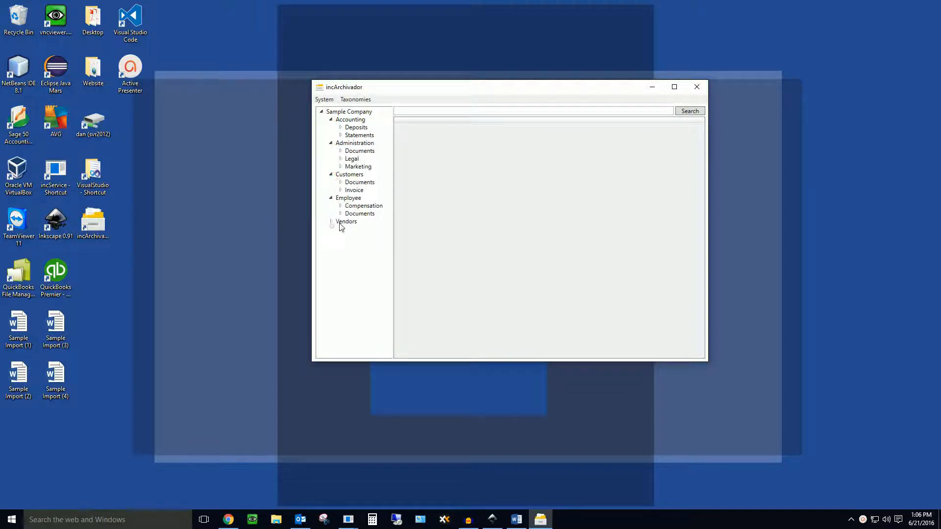
click(331, 222)
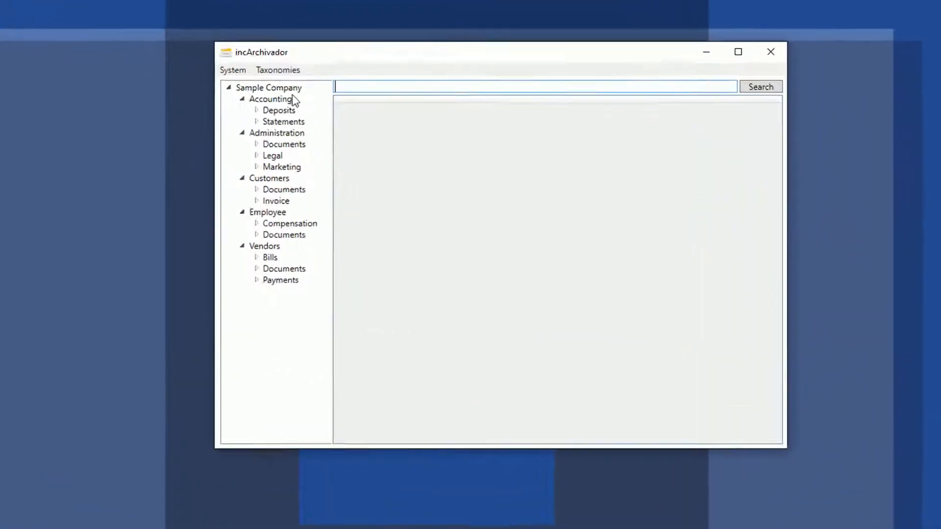
Search the whole Sample Company archive for a customer's first name.
click(360, 112)
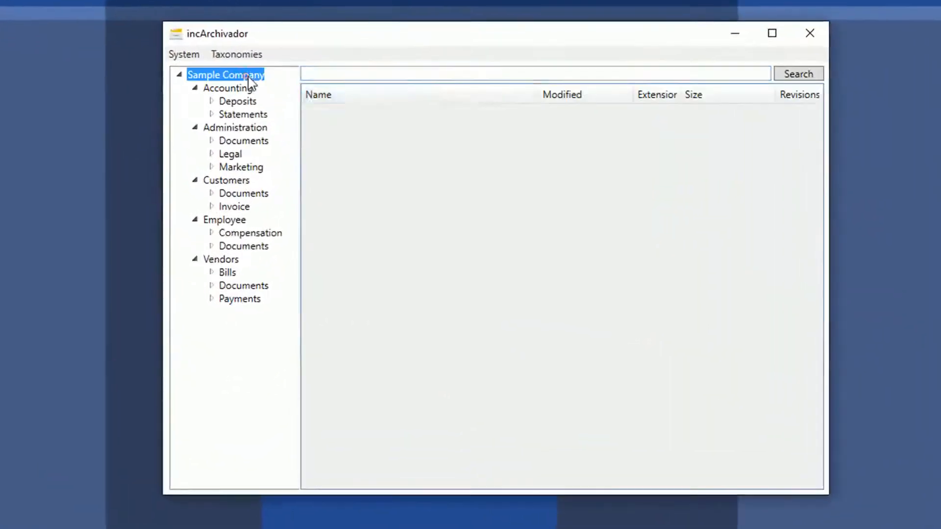
click(364, 76)
text(joh)
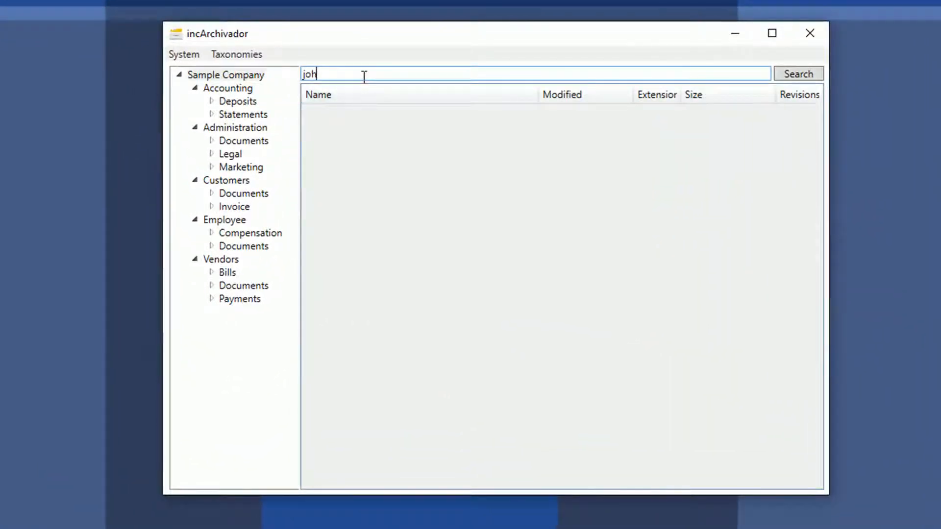
text(nny)
click(801, 74)
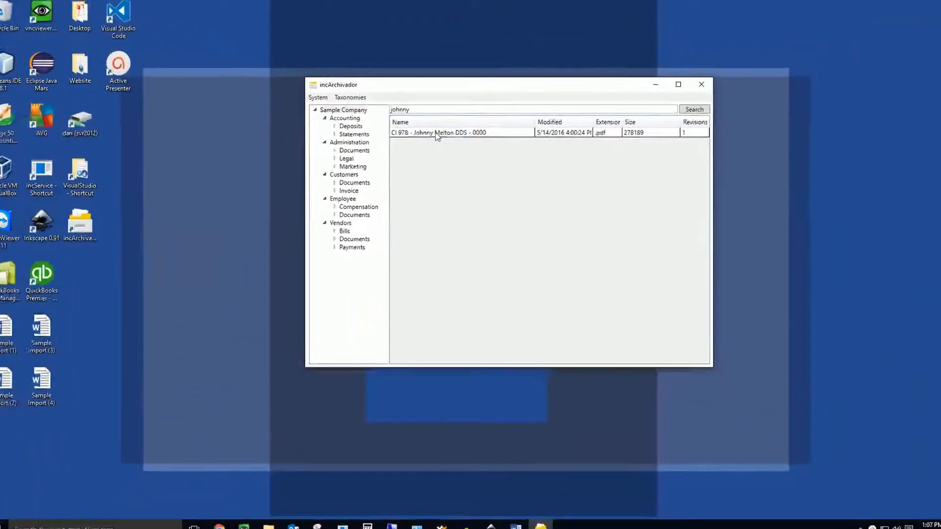
Open the PDF invoice found by the search, look through it and close the PDF viewer.
double_click(439, 134)
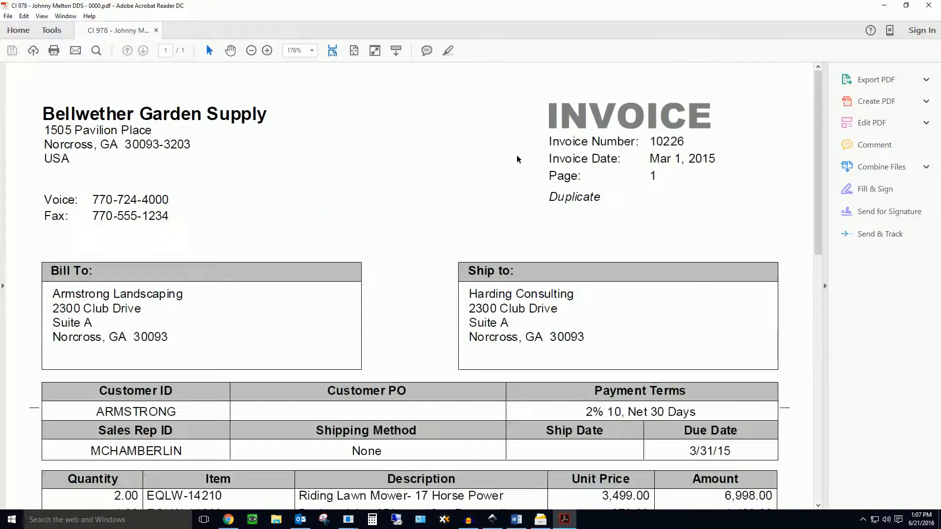
mouse_move(821, 146)
mouse_down()
mouse_move(817, 258)
mouse_move(816, 160)
mouse_up()
click(852, 83)
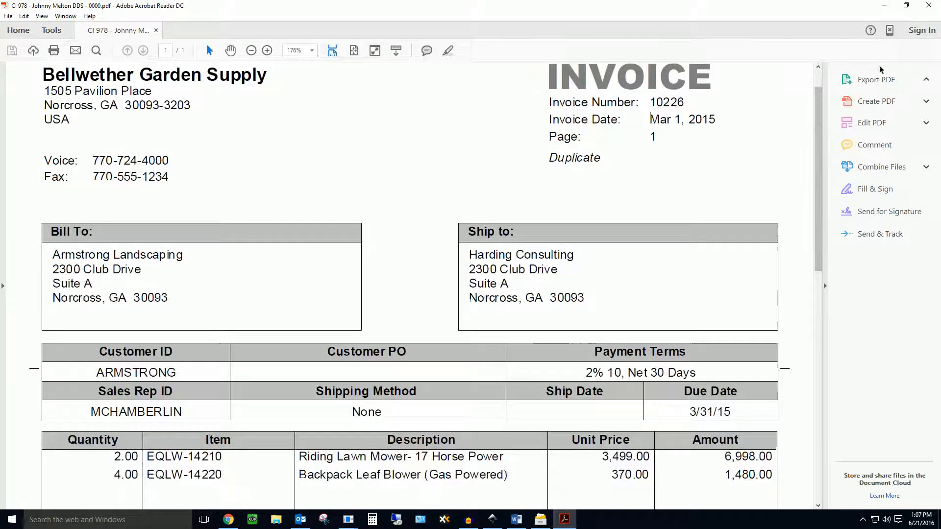
click(934, 6)
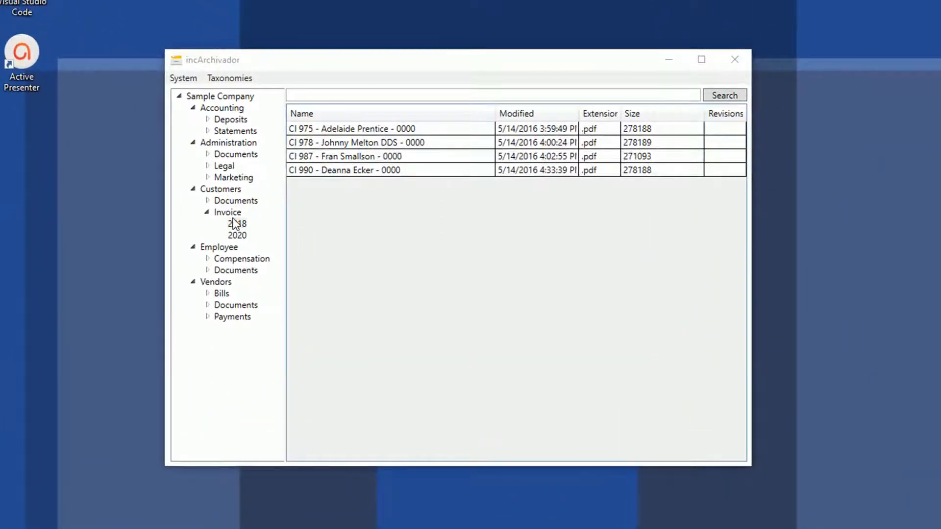
View the customer invoices filed under 2018 and 2020, ending on the 2018 folder.
click(242, 224)
click(239, 235)
click(239, 224)
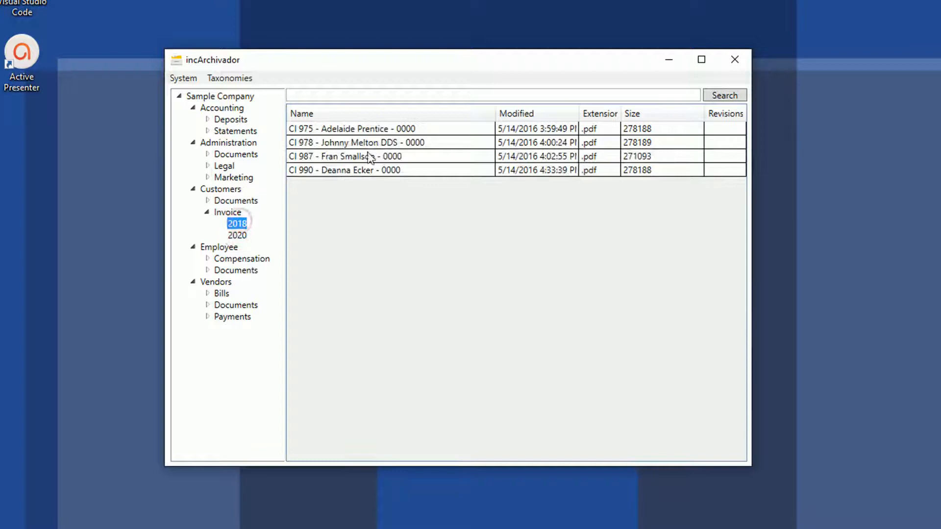
Open the Taxonomies List and position its window so that all columns can be read.
click(234, 79)
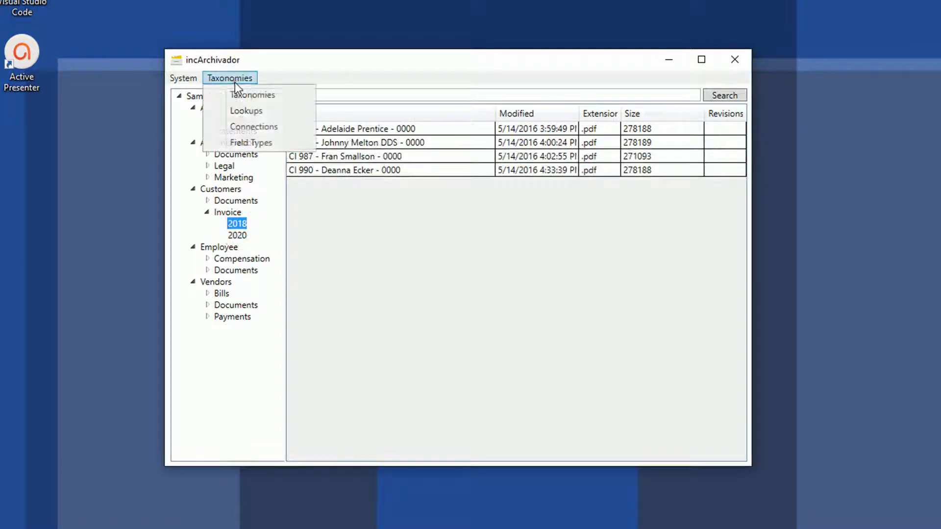
click(281, 98)
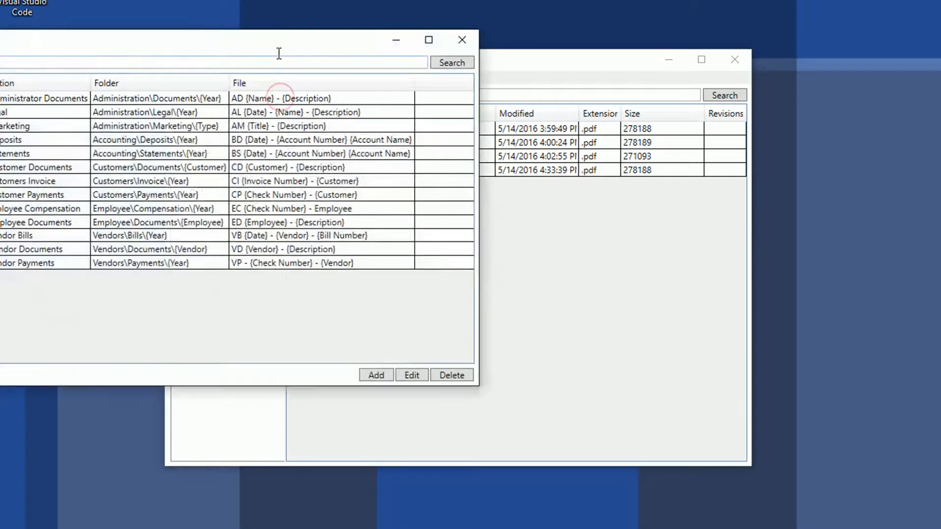
drag(280, 51, 699, 132)
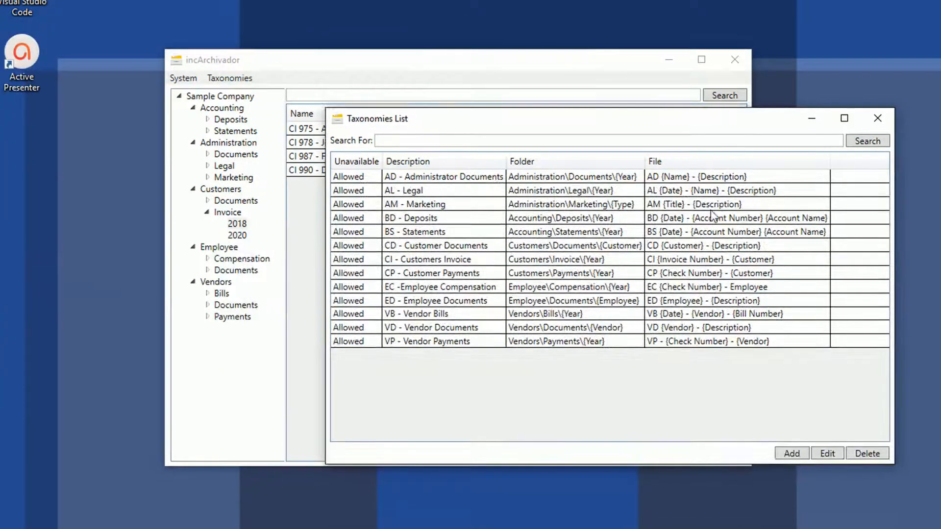
Open the CI - Customers Invoice taxonomy for editing and examine its folder and file naming patterns.
click(450, 260)
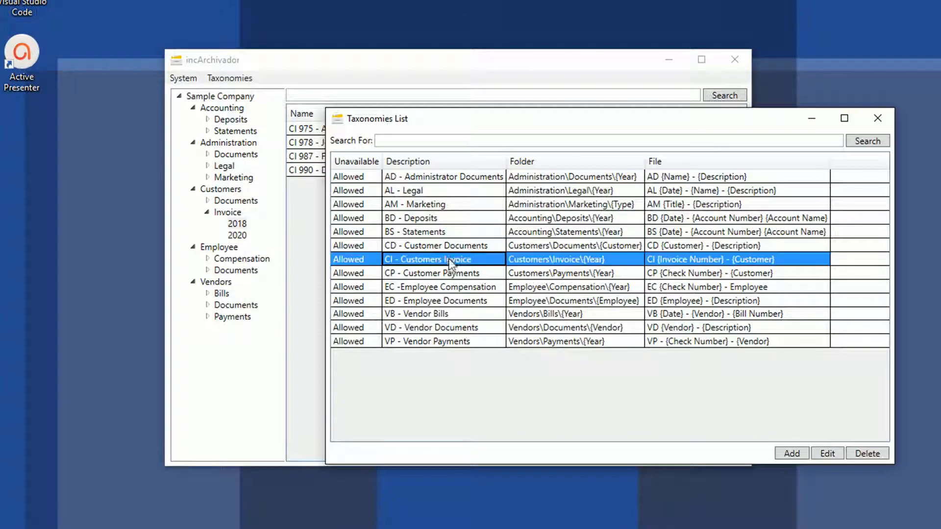
click(830, 450)
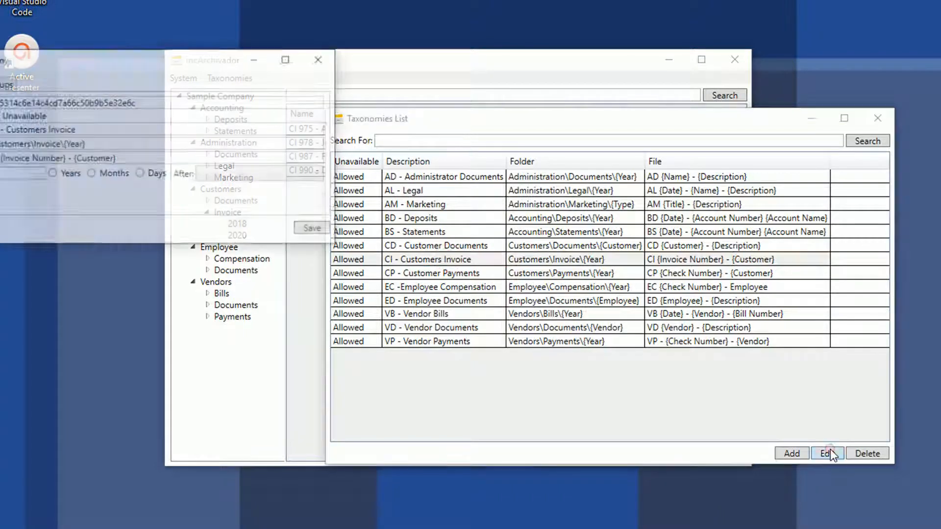
drag(153, 66, 581, 139)
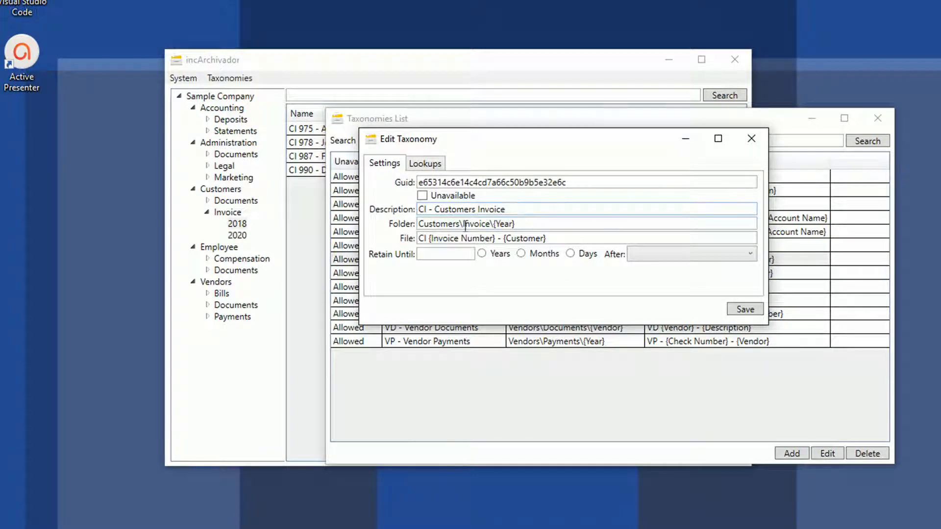
click(441, 224)
click(459, 240)
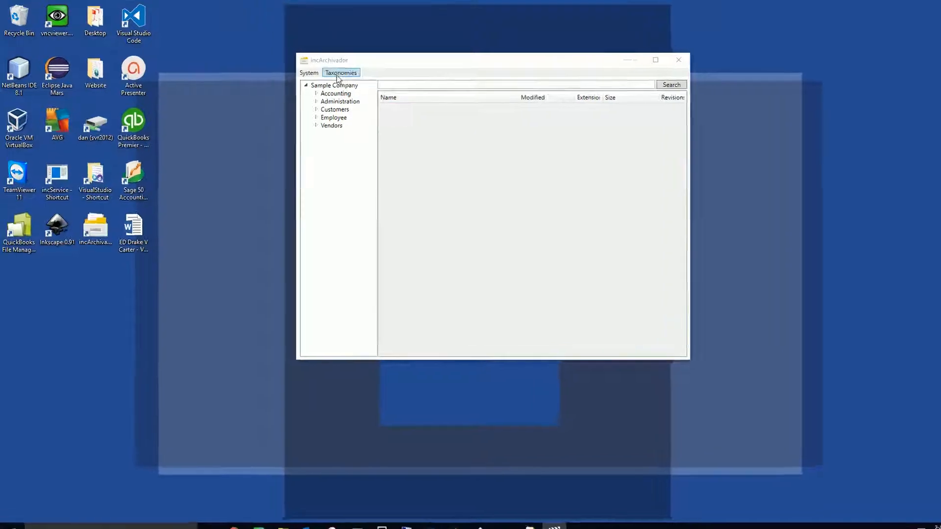
Start a new entry in the Connections List to view the available connection types, and close both windows without saving.
click(334, 72)
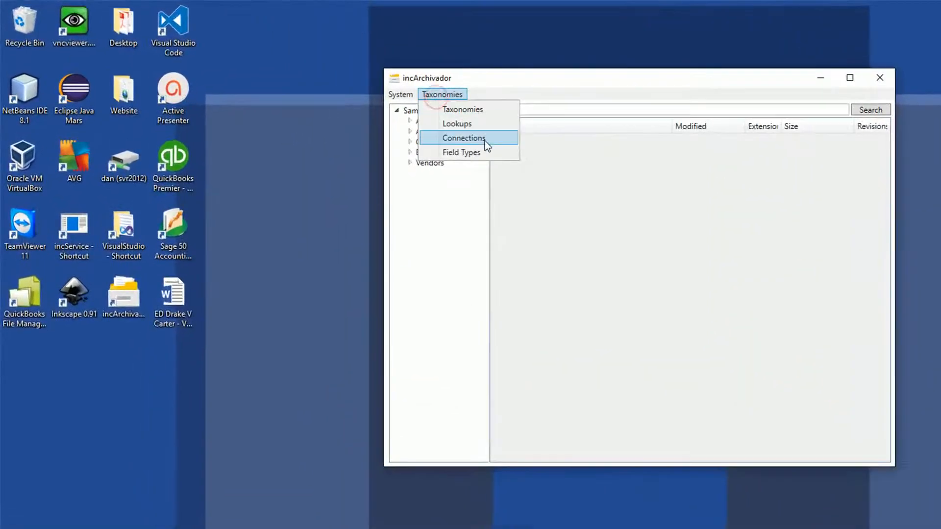
click(484, 141)
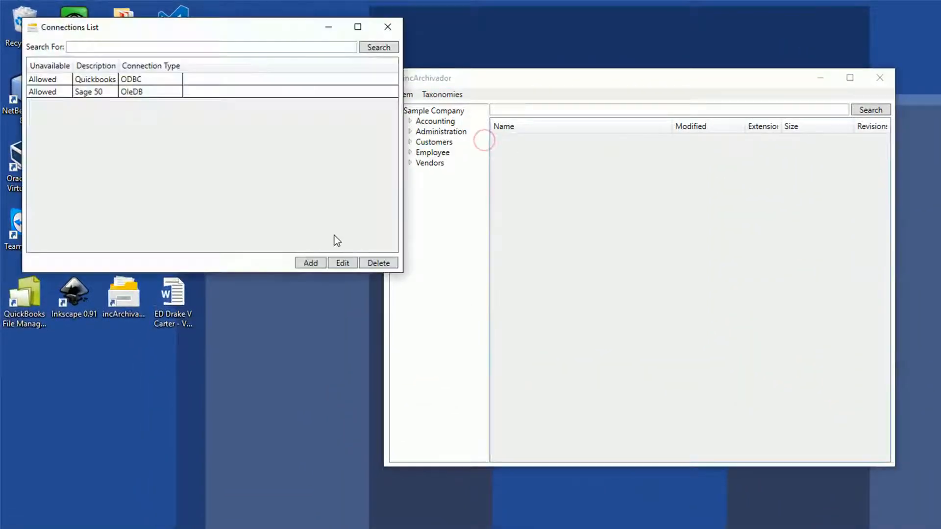
click(310, 262)
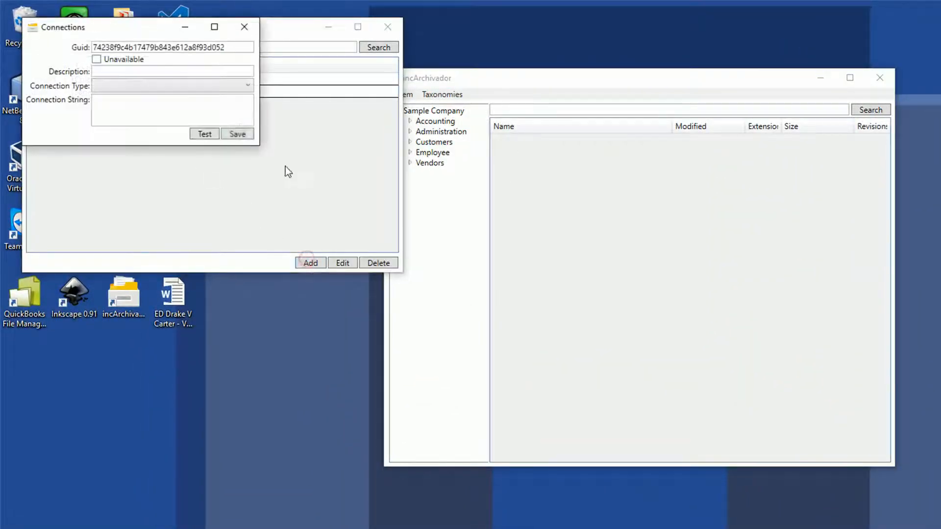
click(219, 88)
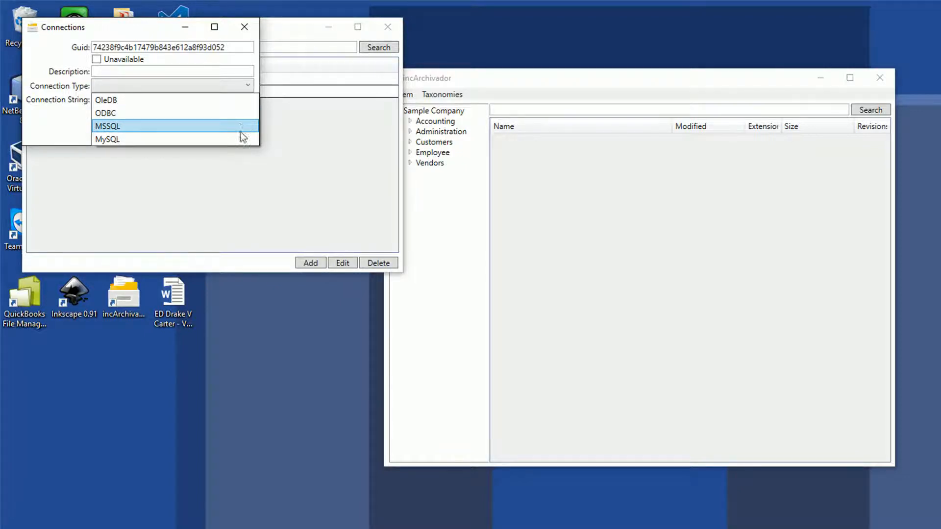
click(260, 137)
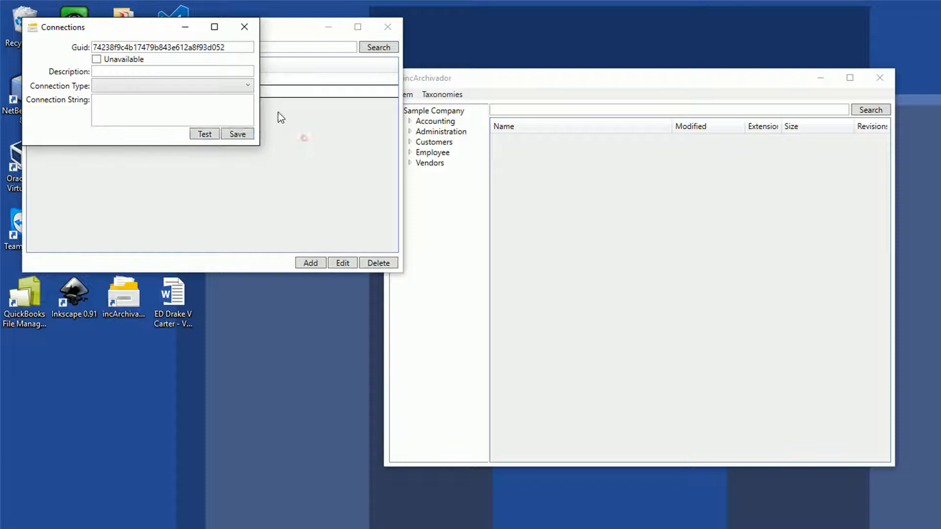
click(248, 28)
click(381, 33)
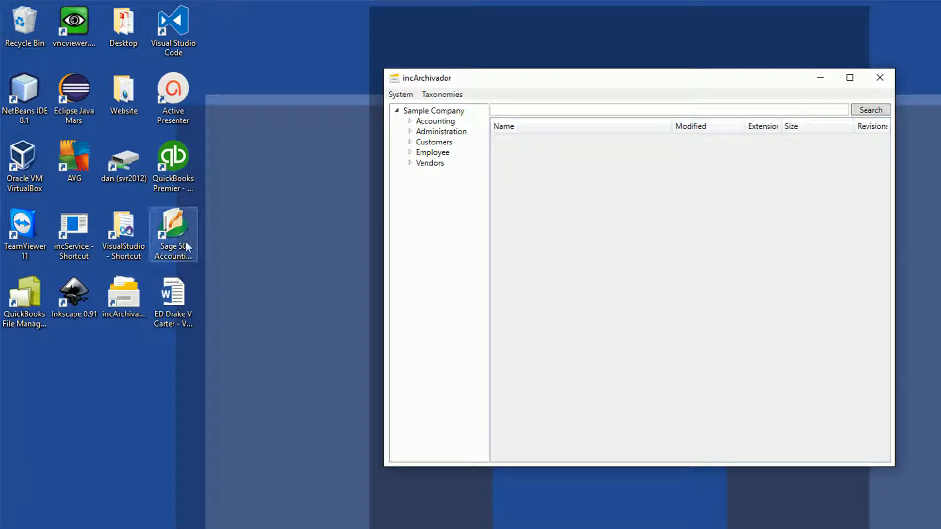
Open the Customer lookup from the Lookups List for editing and enlarge its window.
click(444, 93)
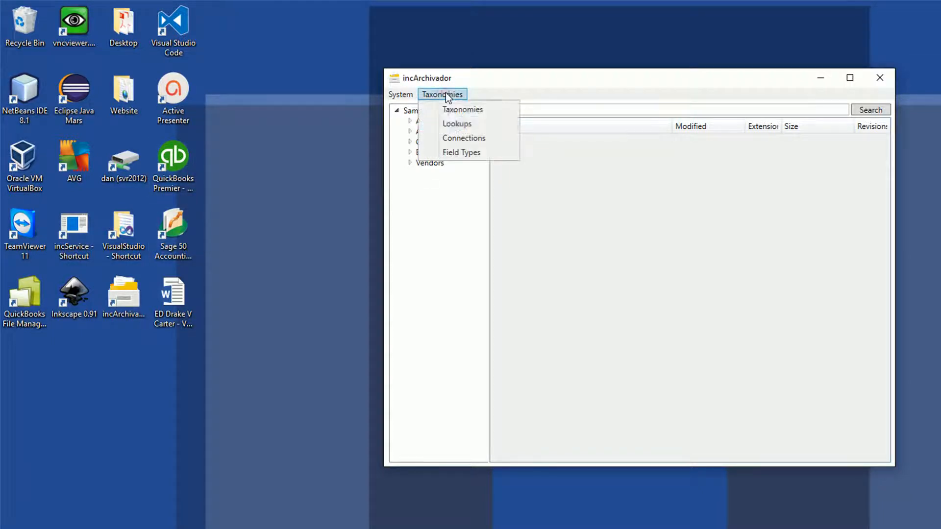
click(469, 123)
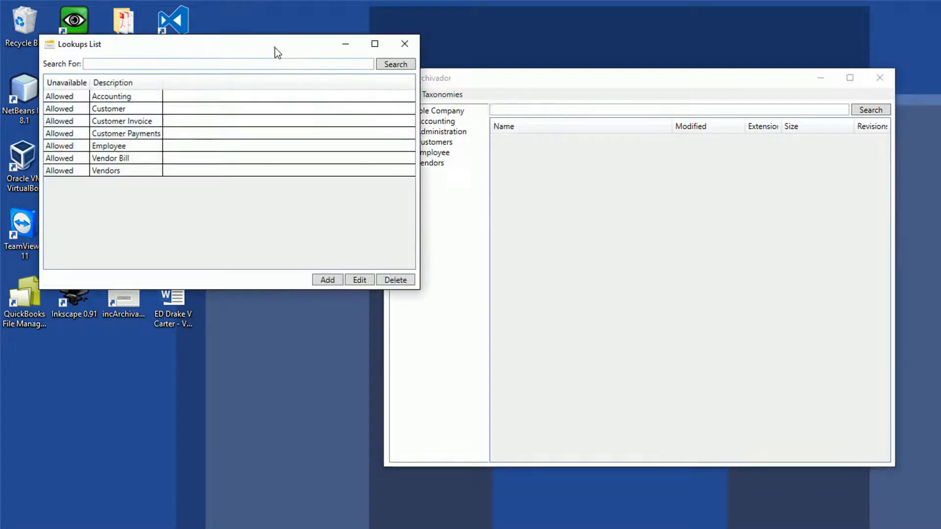
drag(273, 51, 539, 79)
click(386, 135)
click(623, 307)
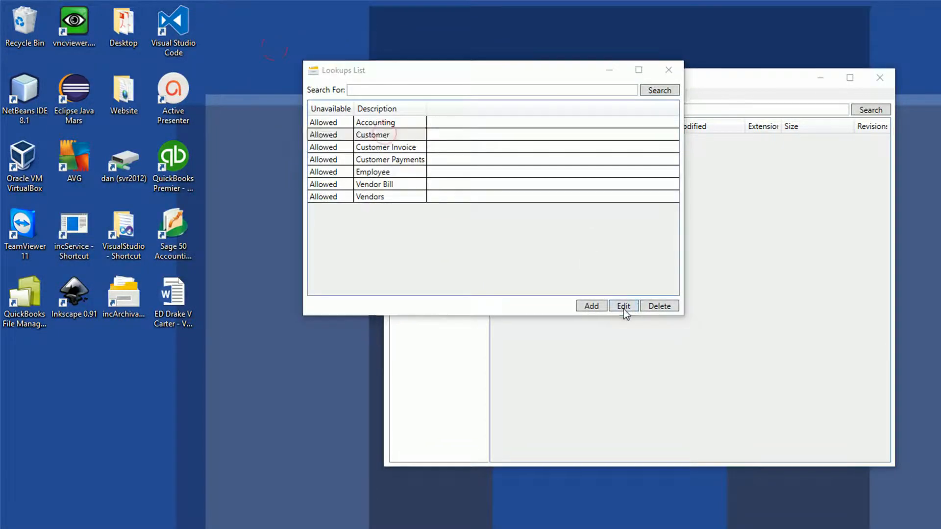
drag(160, 61, 482, 101)
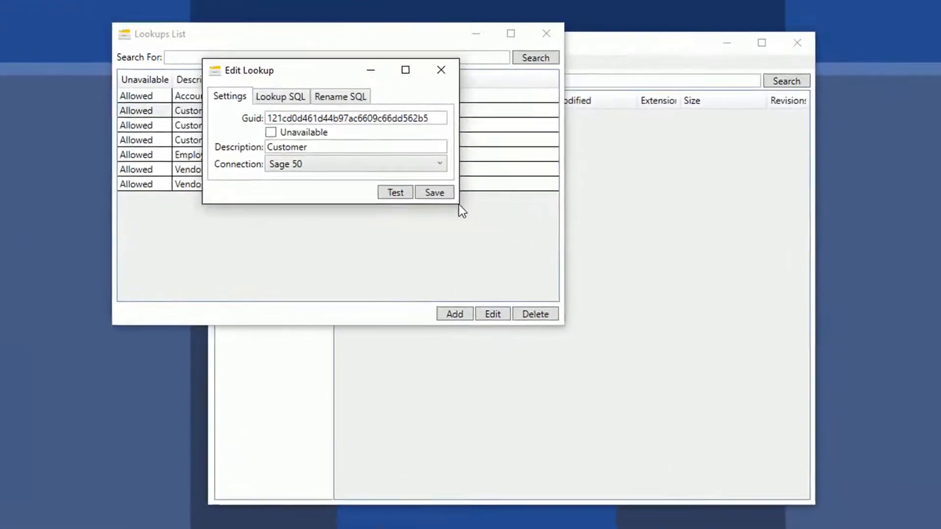
drag(512, 211, 682, 328)
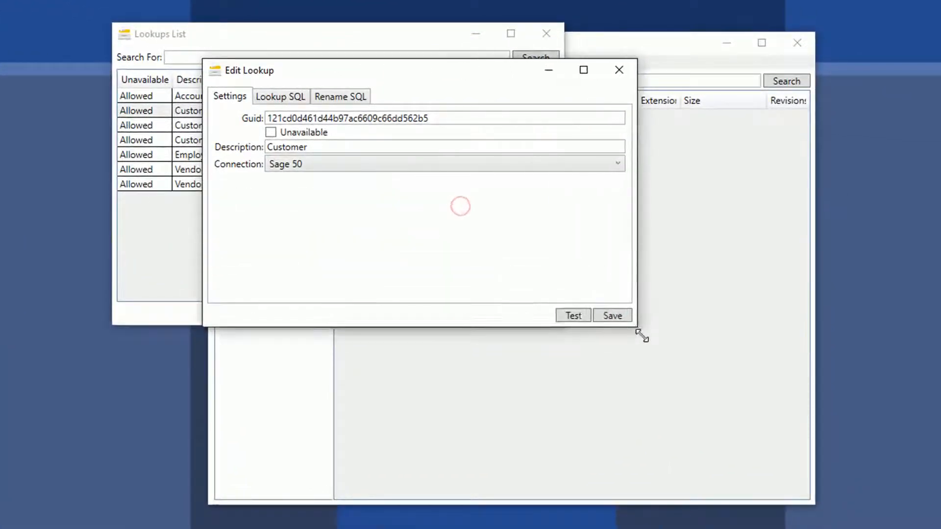
Review the Customer lookup's connection choices and lookup SQL query, and close the lookup windows without saving.
click(508, 168)
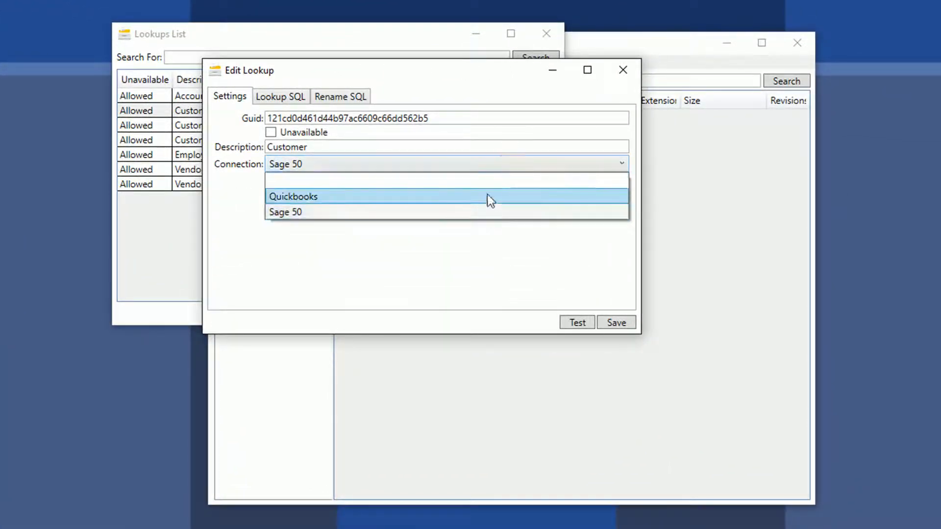
click(284, 99)
click(284, 98)
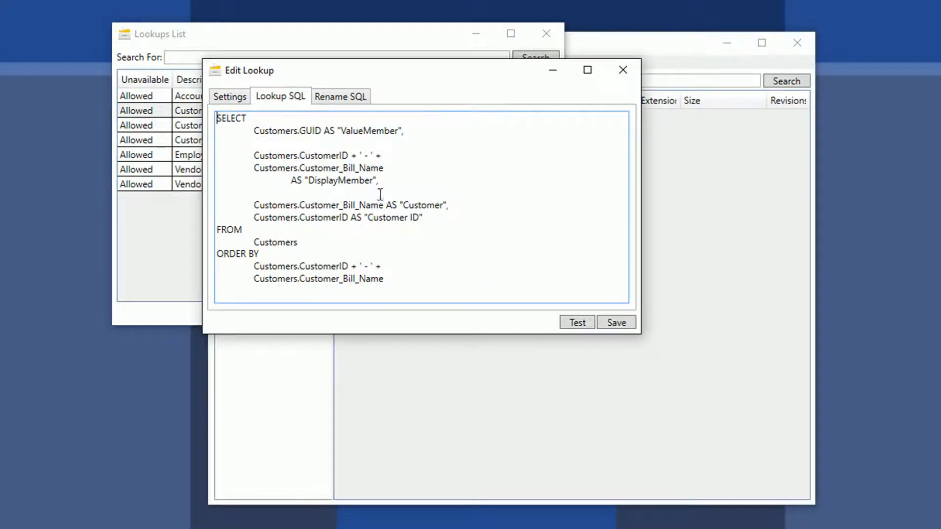
click(623, 69)
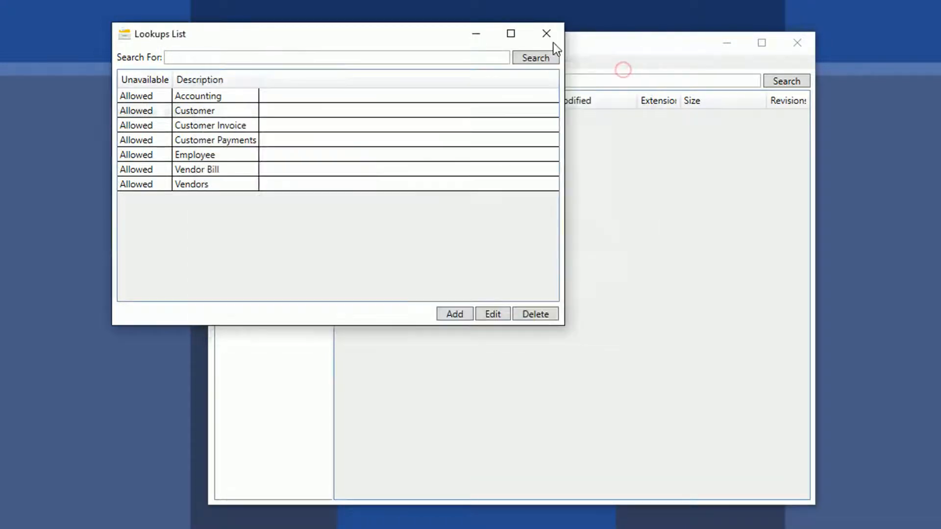
click(550, 40)
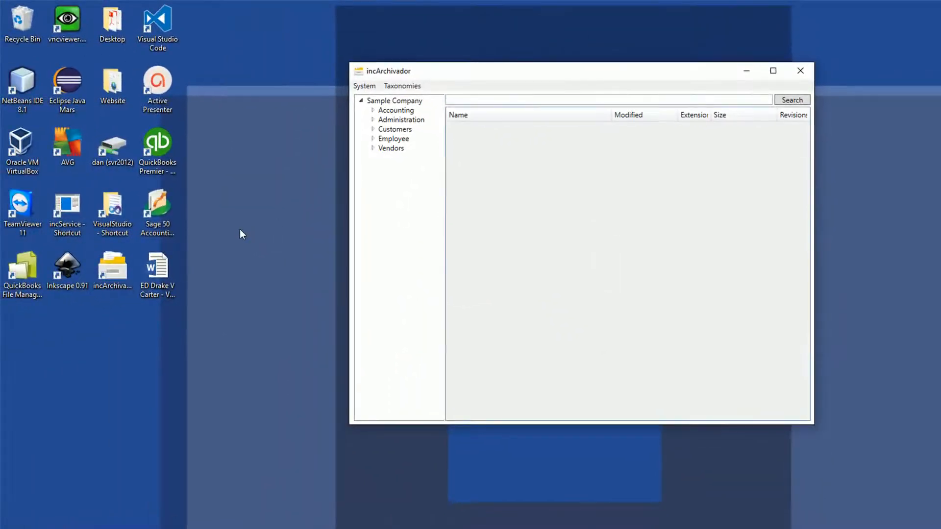
Start importing the desktop Word document under the CI - Customers Invoice taxonomy, choosing the Armstrong Landscaping invoice dated 20150126.
drag(167, 267, 395, 247)
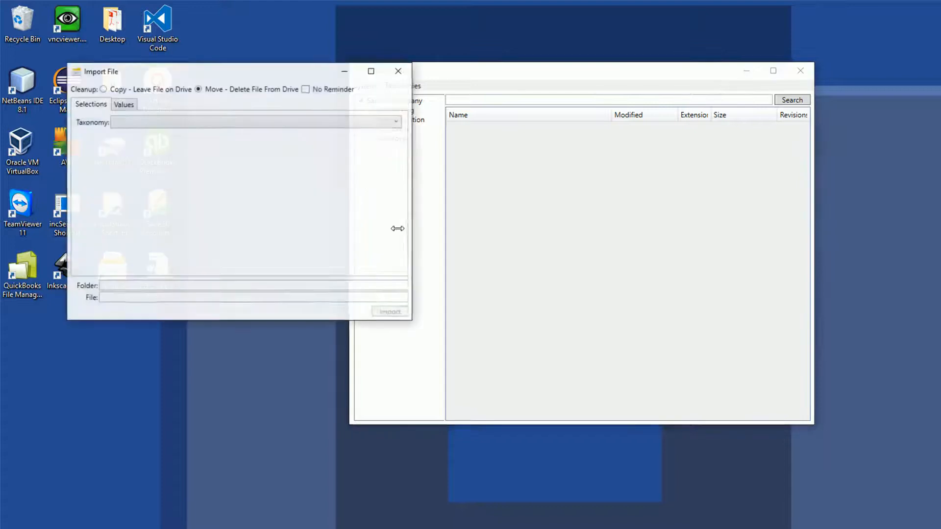
click(135, 123)
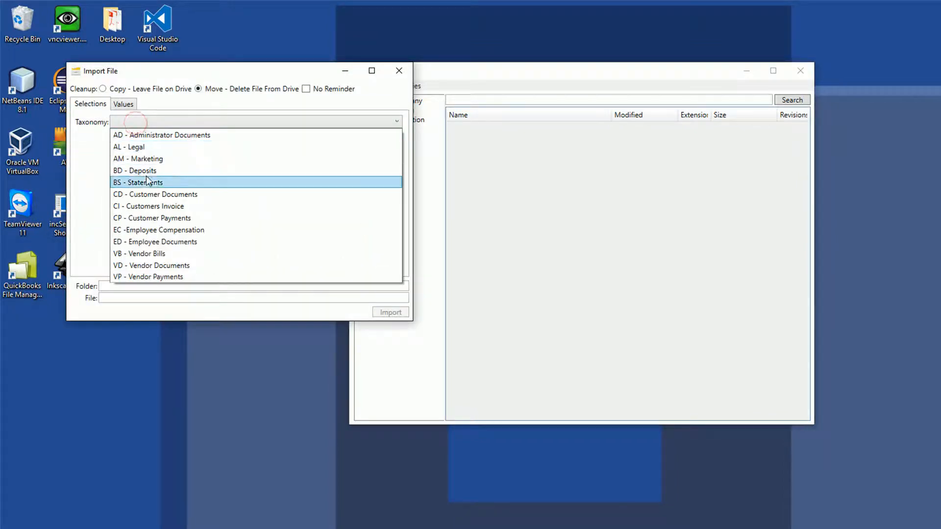
click(158, 211)
click(166, 136)
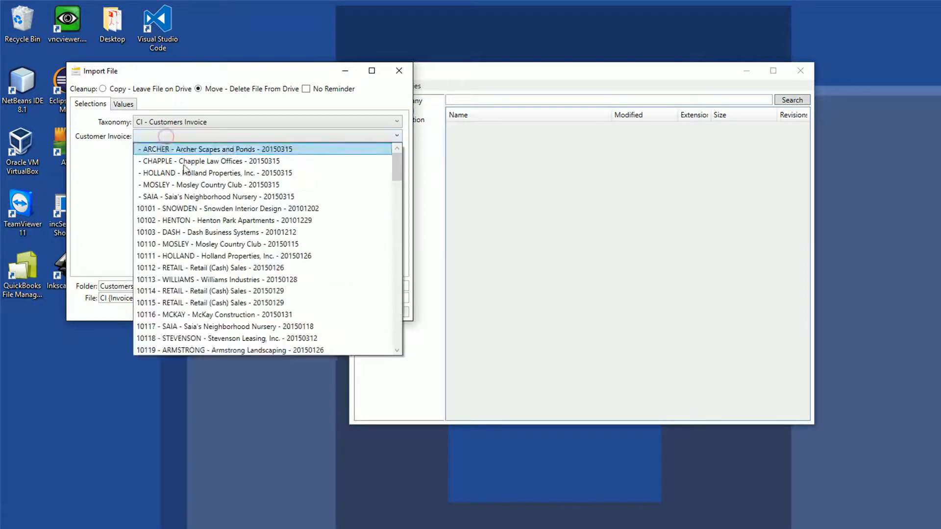
scroll(211, 314, down, 1)
scroll(211, 318, down, 1)
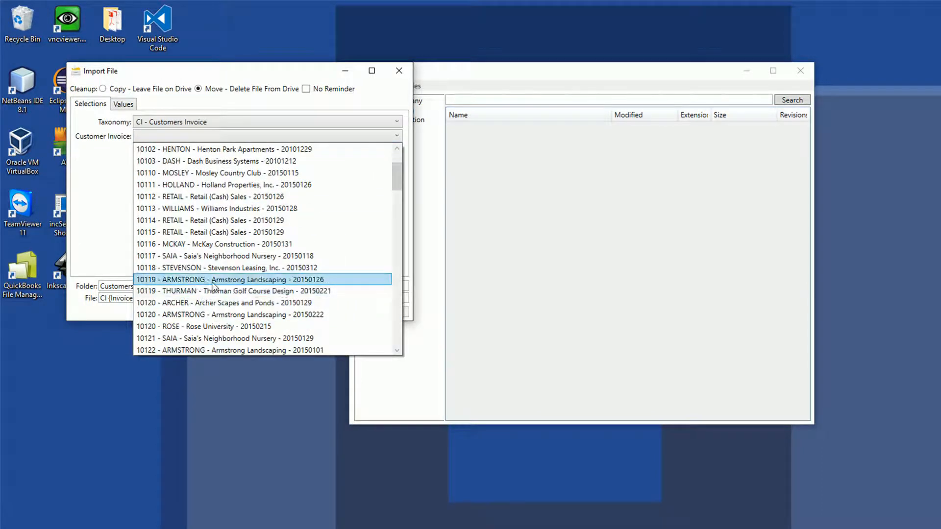
click(212, 283)
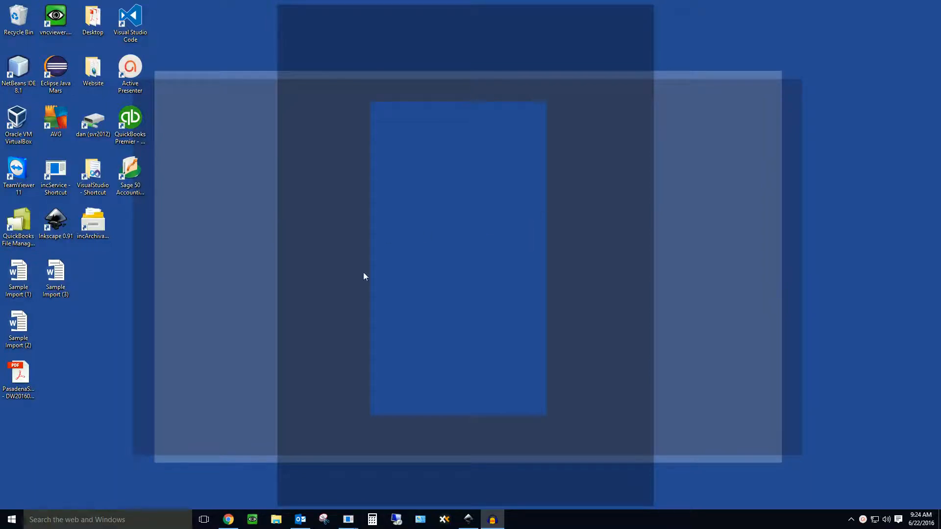
Launch incArchivador, log in to demodatabase with the administrator account's password, and move the main window toward the screen centre.
double_click(99, 224)
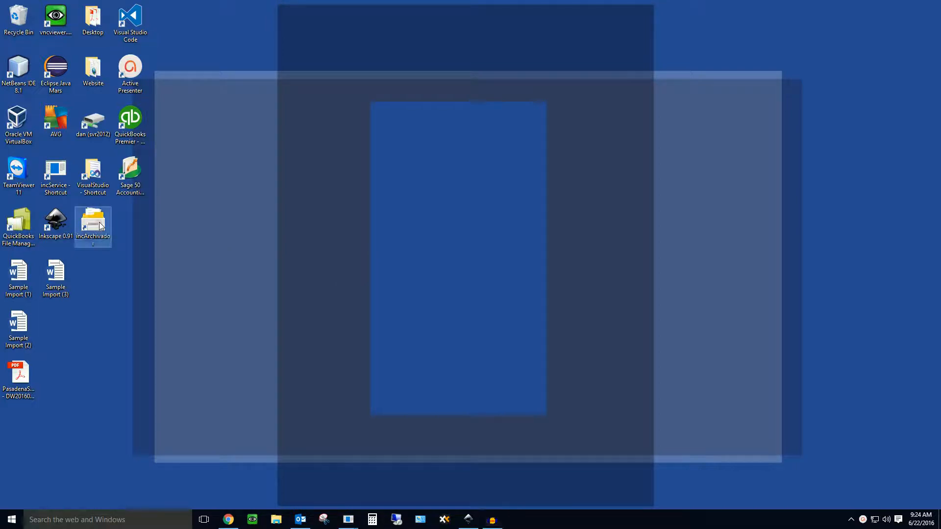
drag(88, 22, 333, 115)
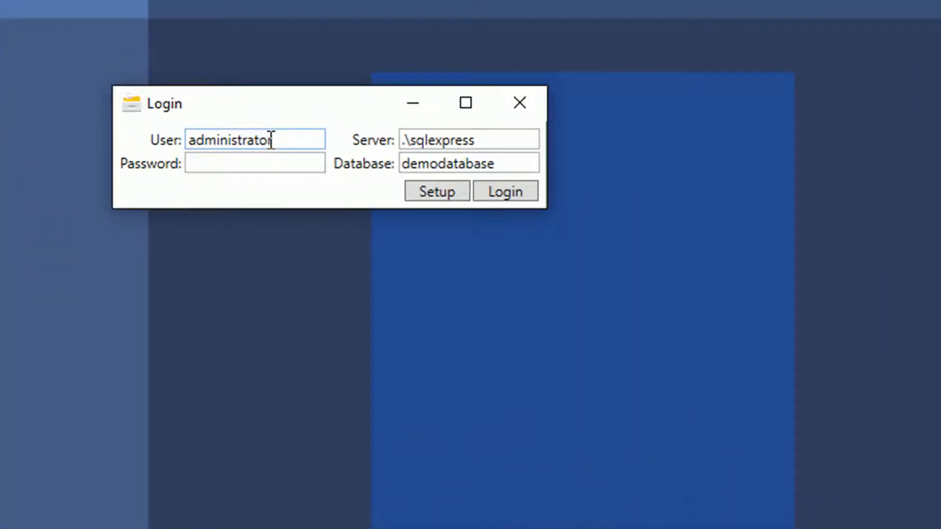
click(198, 167)
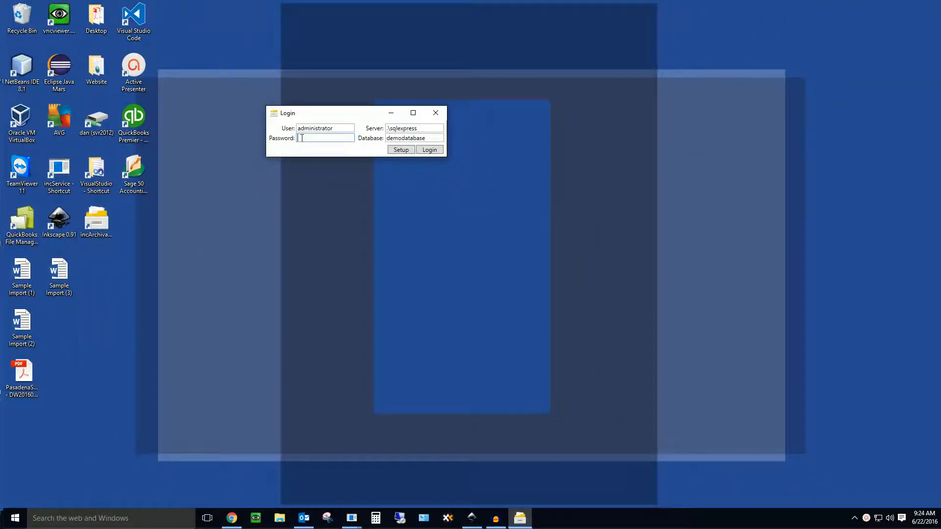
text(••••••••••)
click(429, 151)
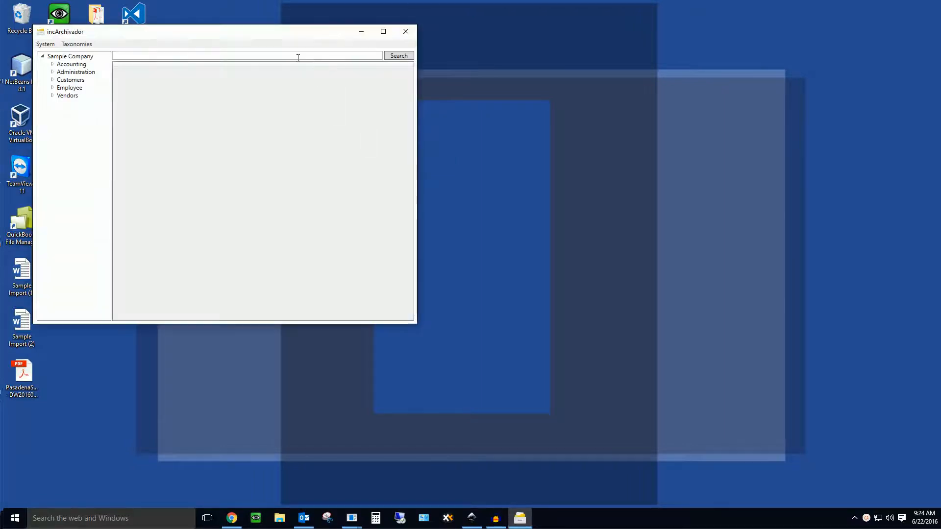
drag(284, 40, 485, 105)
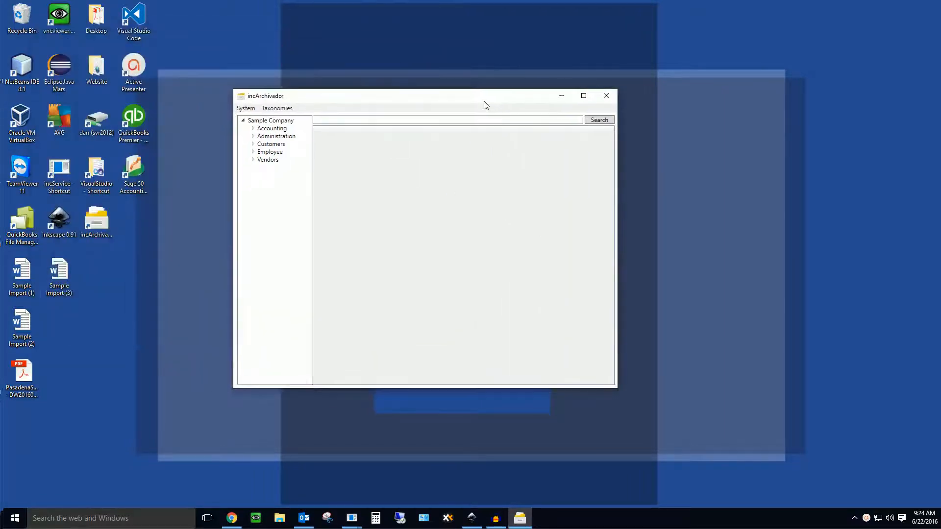
Open the first user in the Users List for editing, review the group memberships, save without changes and close the list.
click(248, 108)
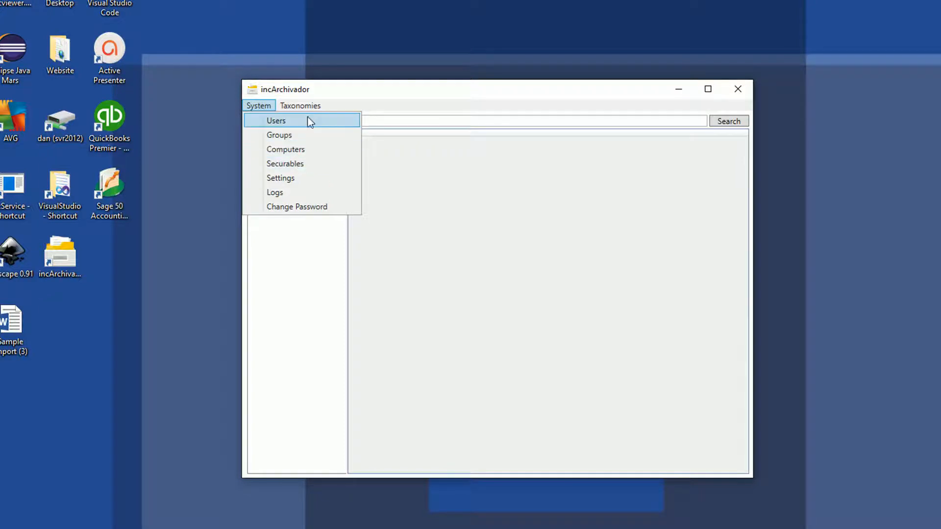
click(305, 120)
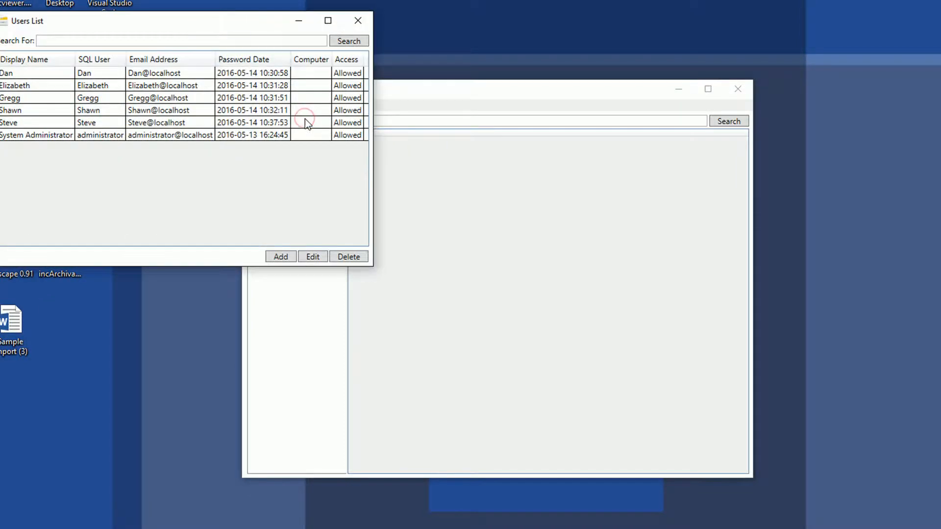
drag(235, 29, 542, 127)
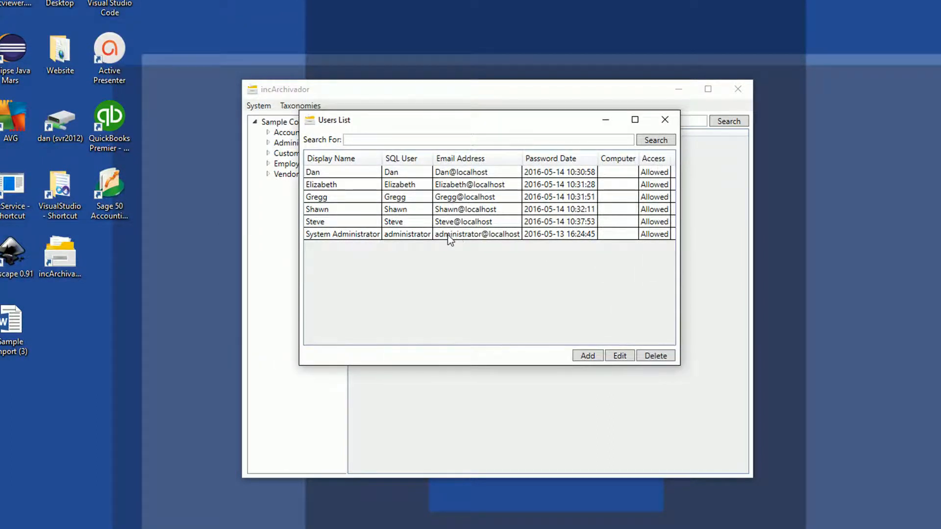
click(329, 174)
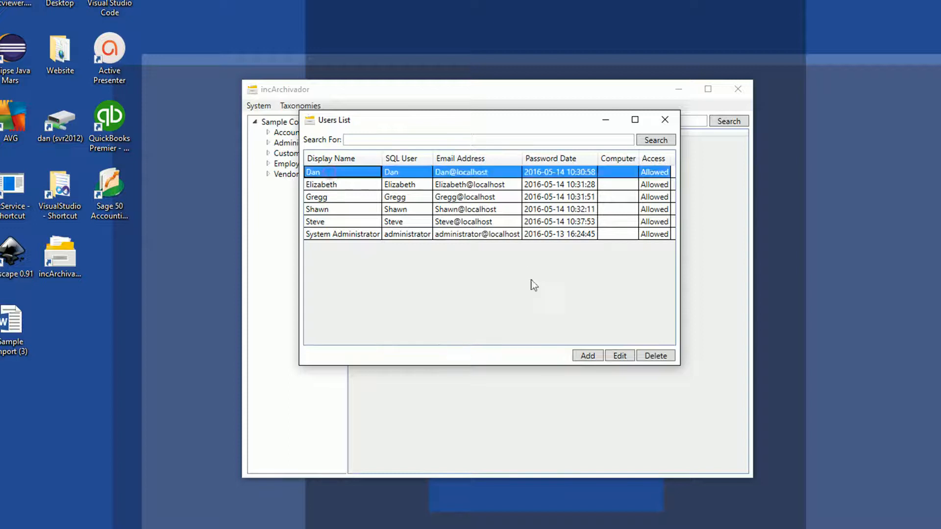
click(620, 356)
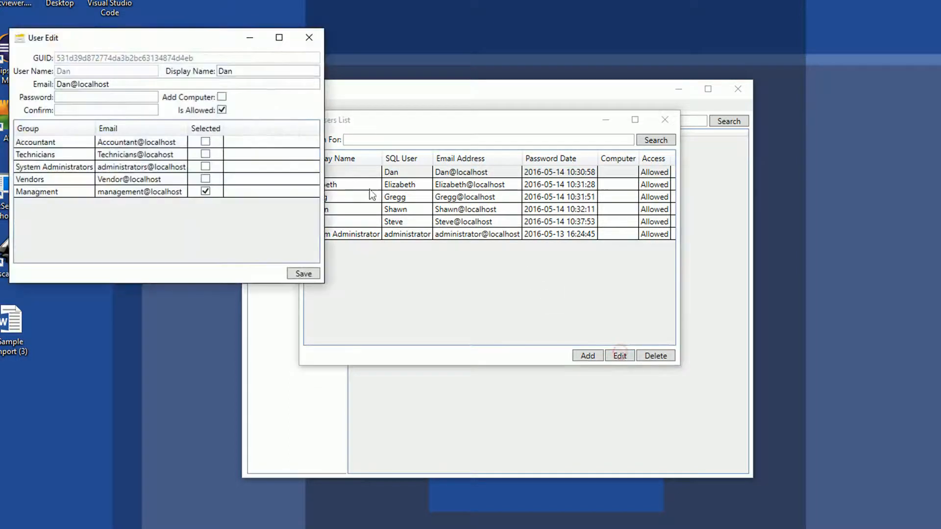
drag(120, 42, 383, 110)
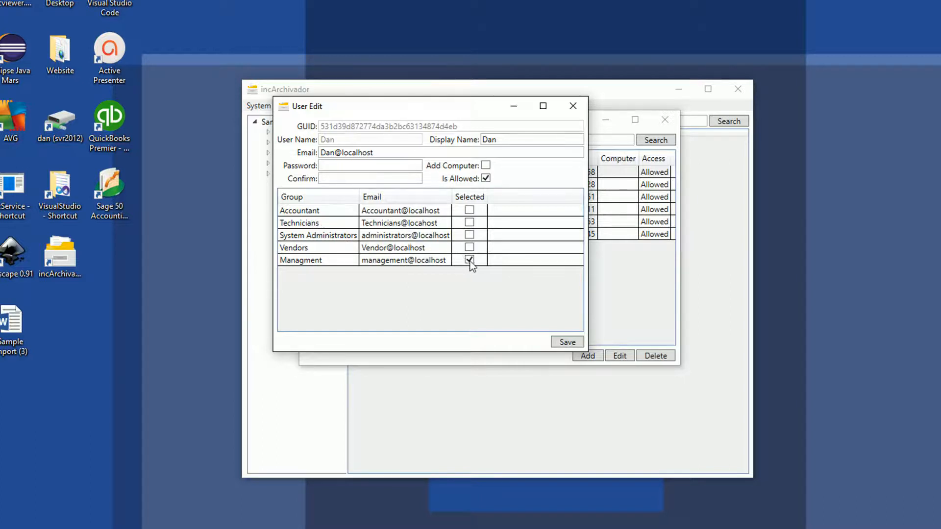
click(569, 342)
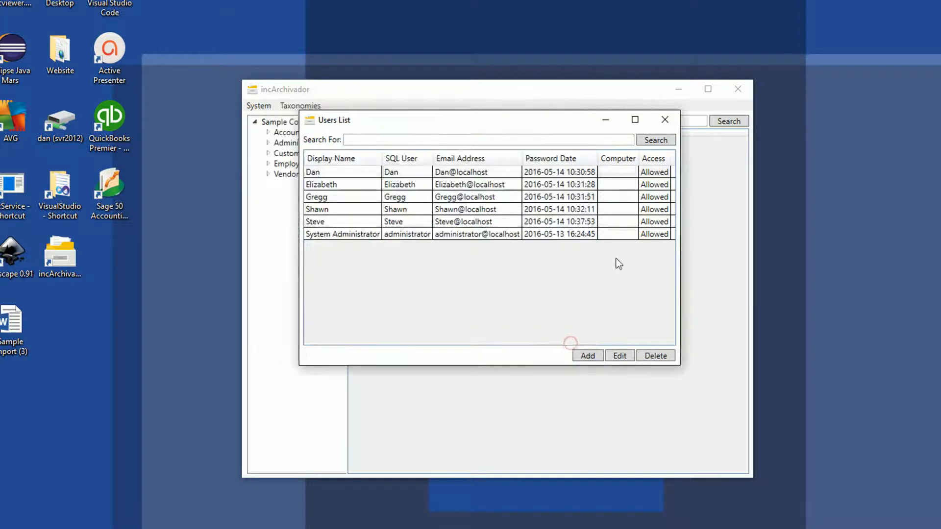
click(670, 121)
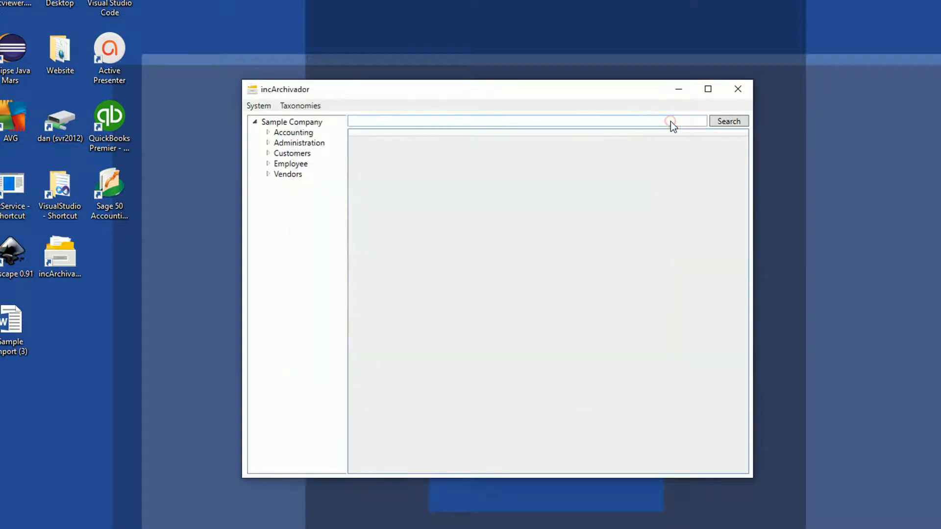
Open the Vendors group in the Groups List for editing, review its members, save without changes and close the list.
click(252, 107)
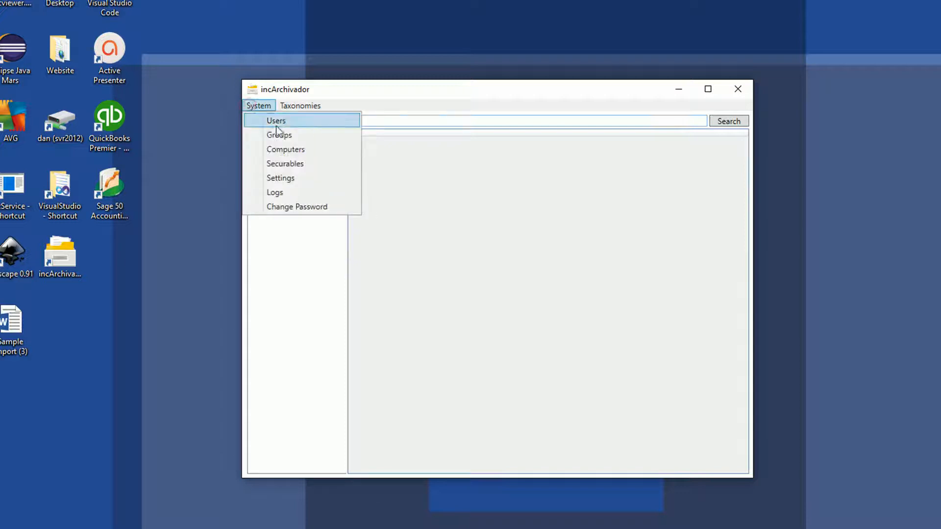
click(322, 138)
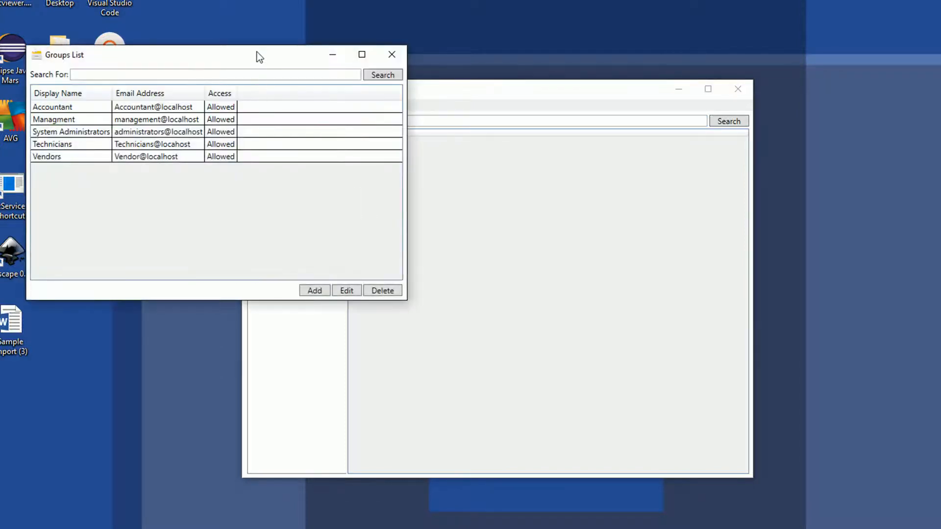
drag(257, 52, 489, 152)
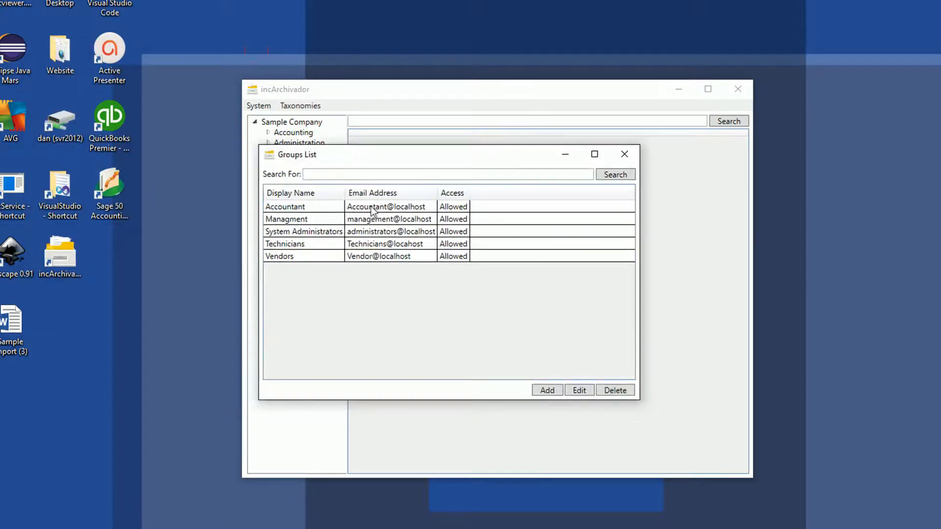
click(288, 256)
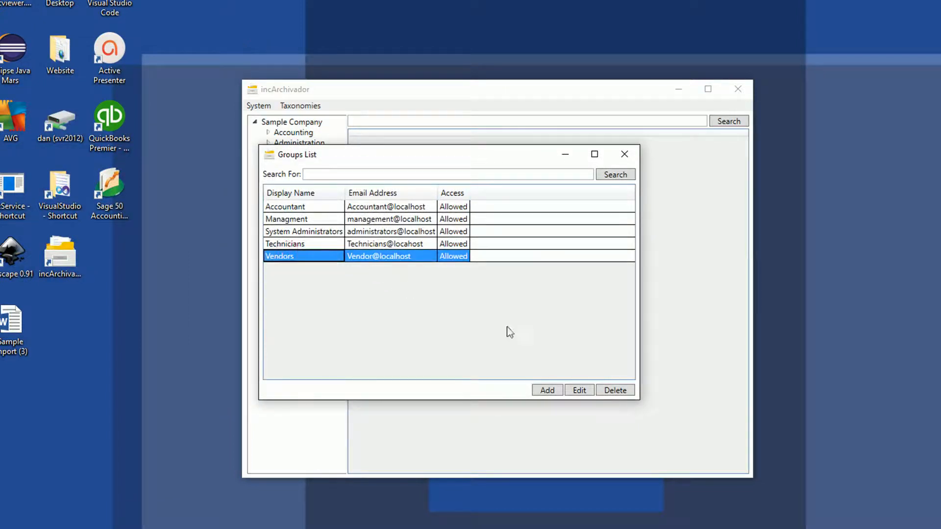
click(580, 391)
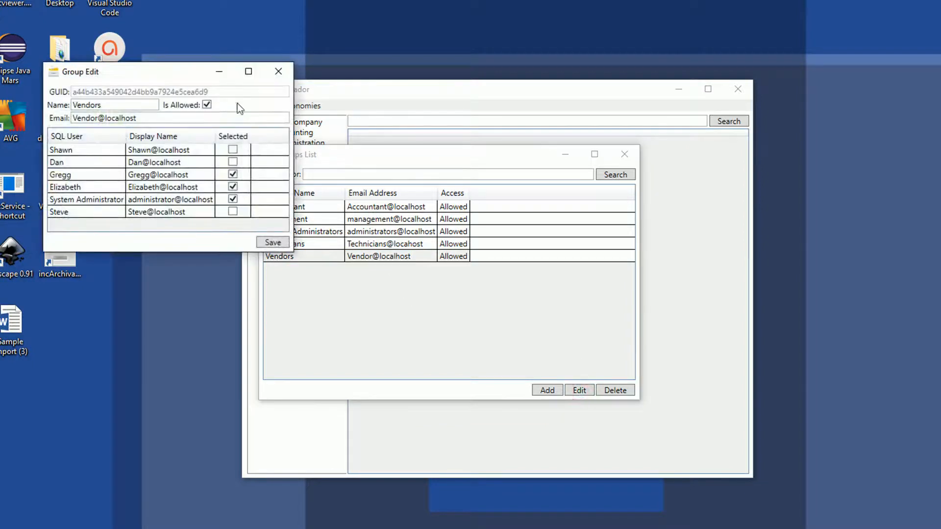
drag(186, 74, 421, 101)
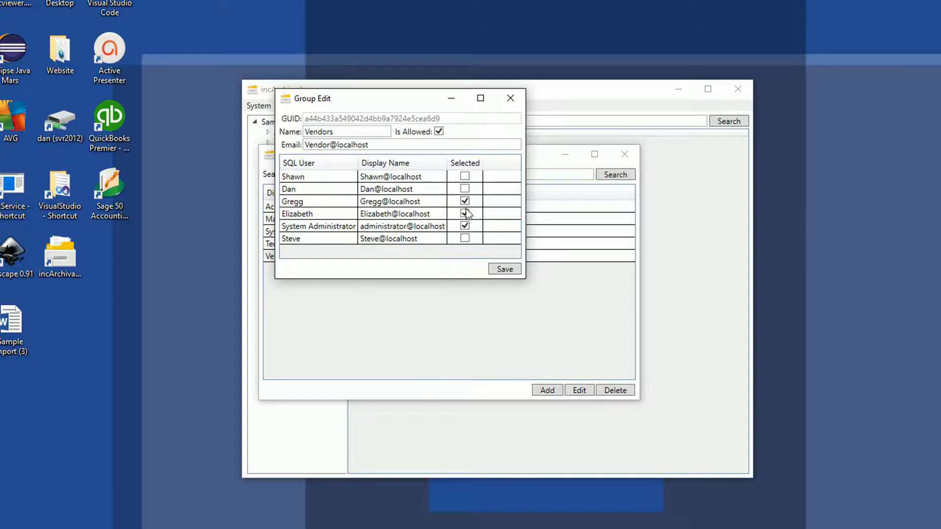
click(503, 270)
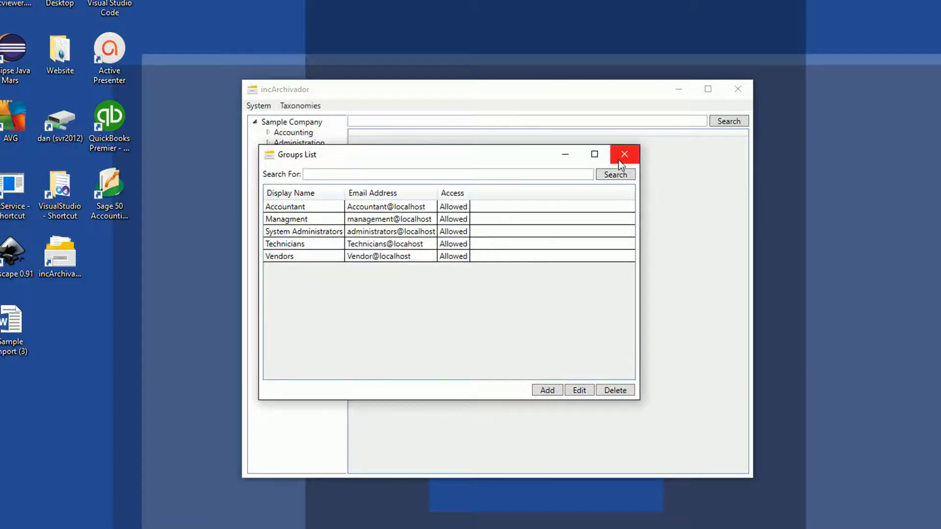
click(621, 156)
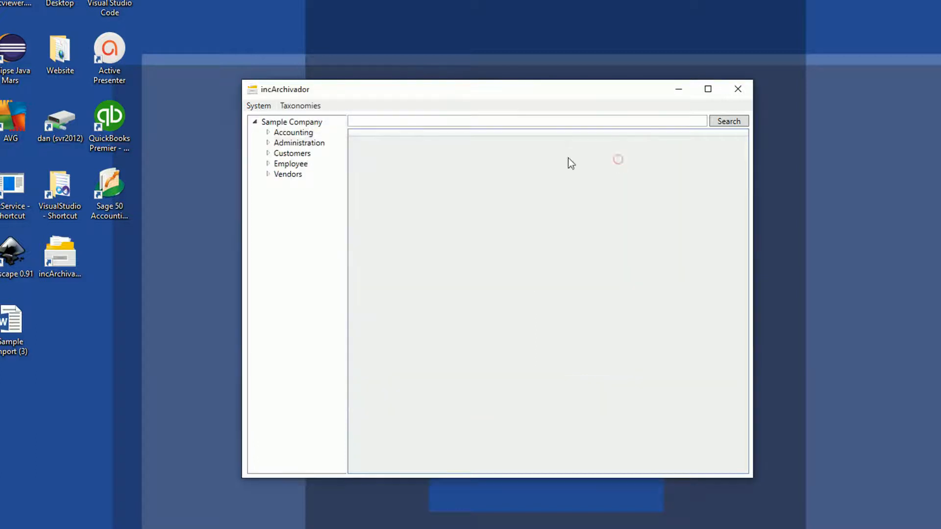
Expand the Administration folder and its Documents subfolder, and open the Administration folder's group permissions from its properties.
click(267, 144)
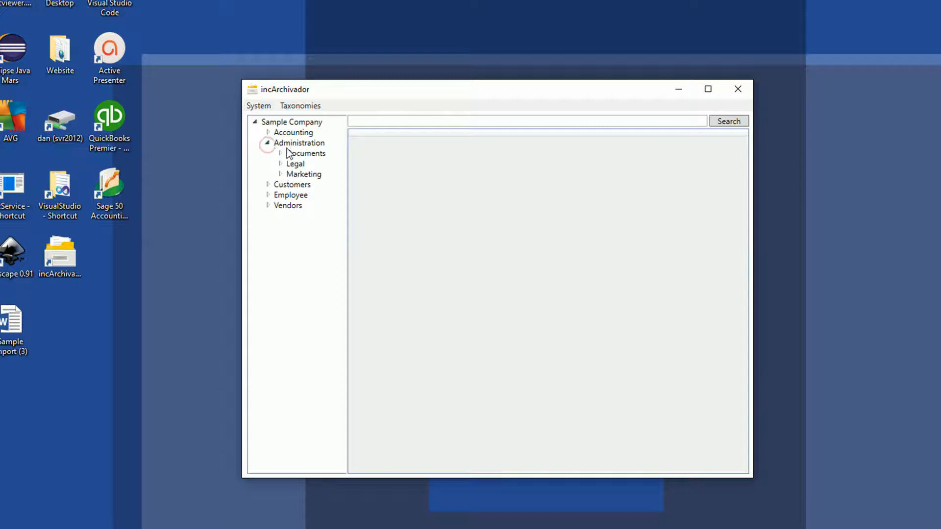
click(279, 153)
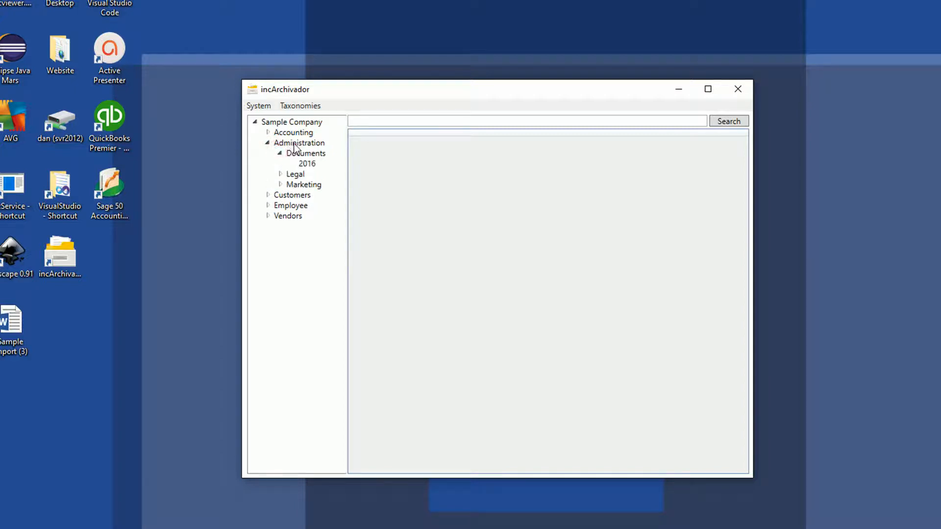
click(297, 143)
right_click(303, 143)
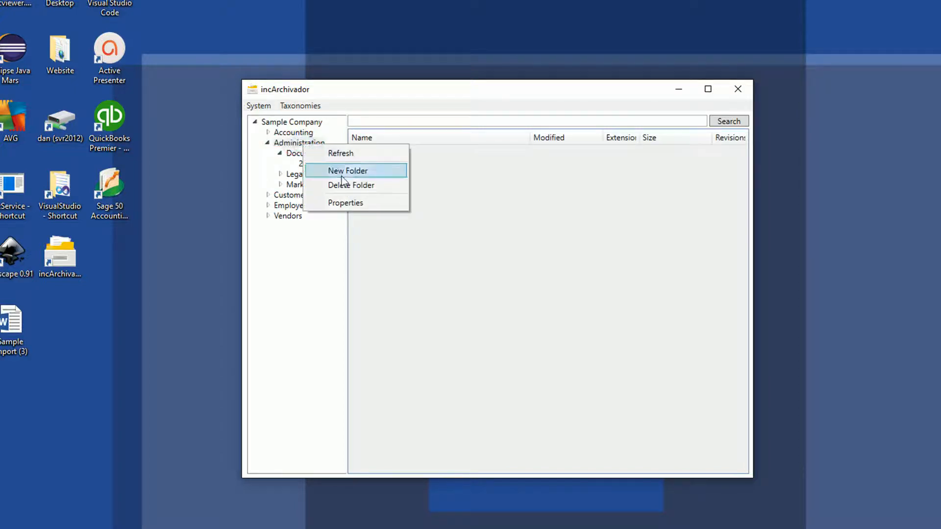
click(345, 201)
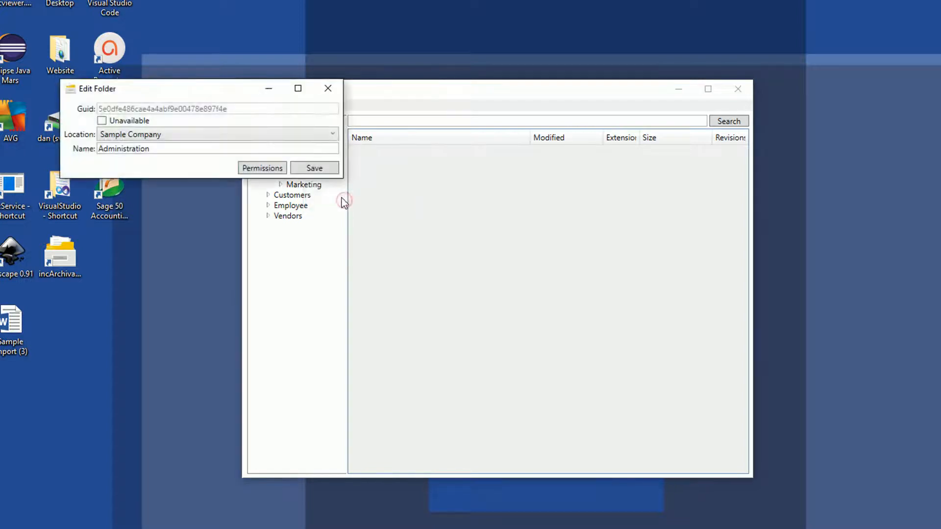
click(275, 169)
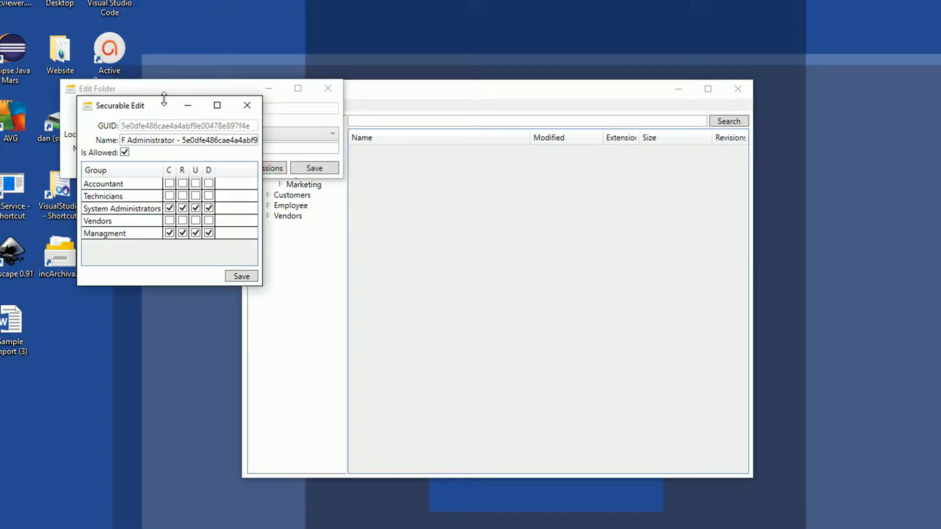
drag(149, 104, 365, 110)
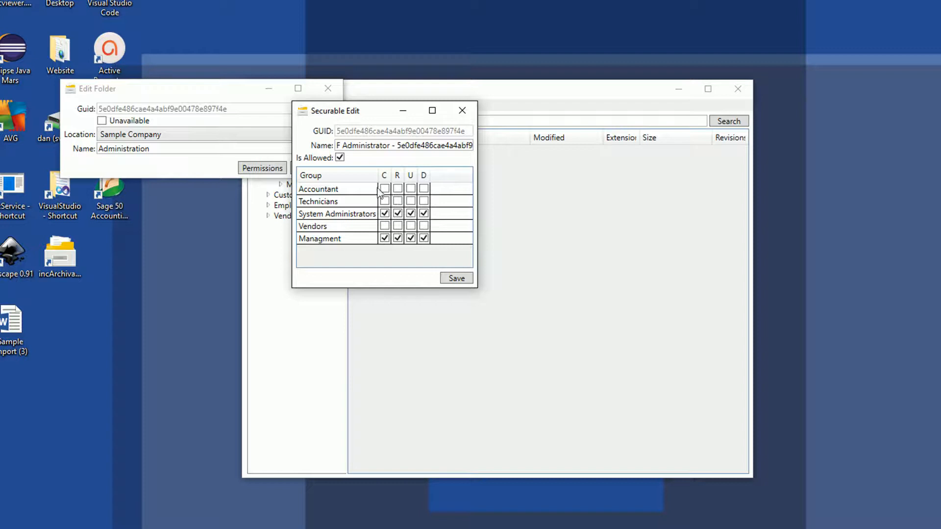
Grant the Accountant group R permission on the Administration folder and save it with recursive application.
click(398, 189)
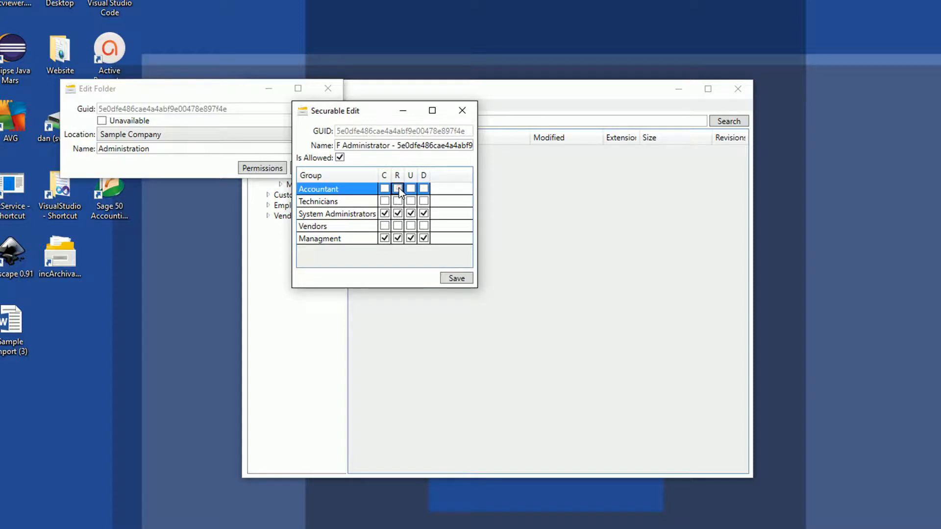
click(398, 188)
click(457, 279)
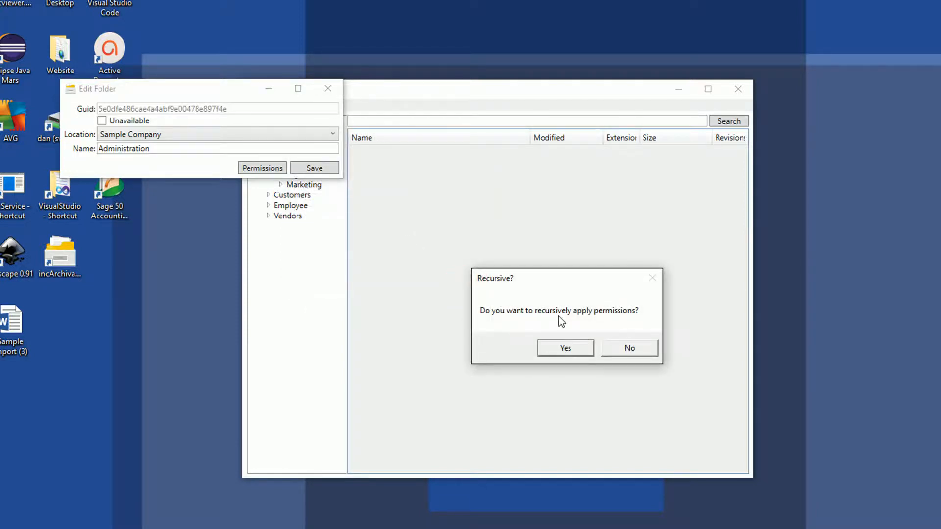
click(586, 349)
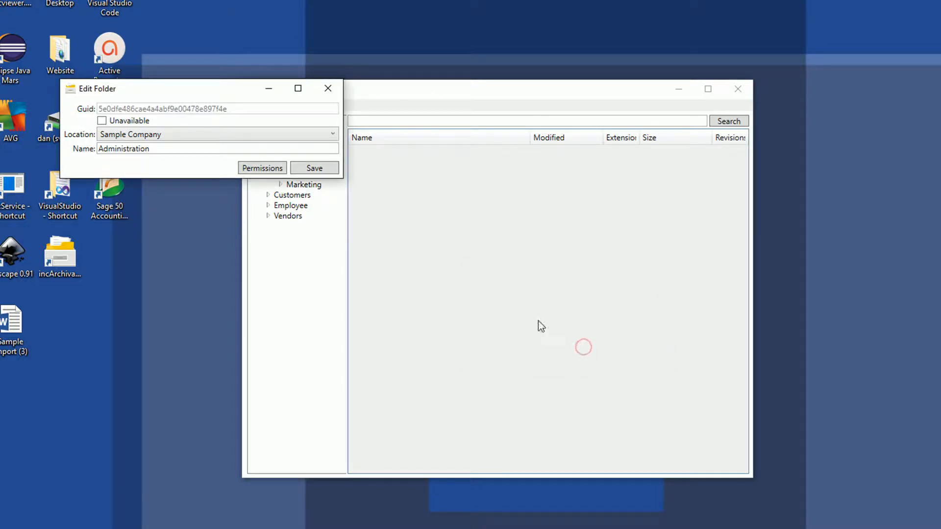
Save the Administration folder's properties and open the Groups entry of the Securables List for editing.
click(322, 169)
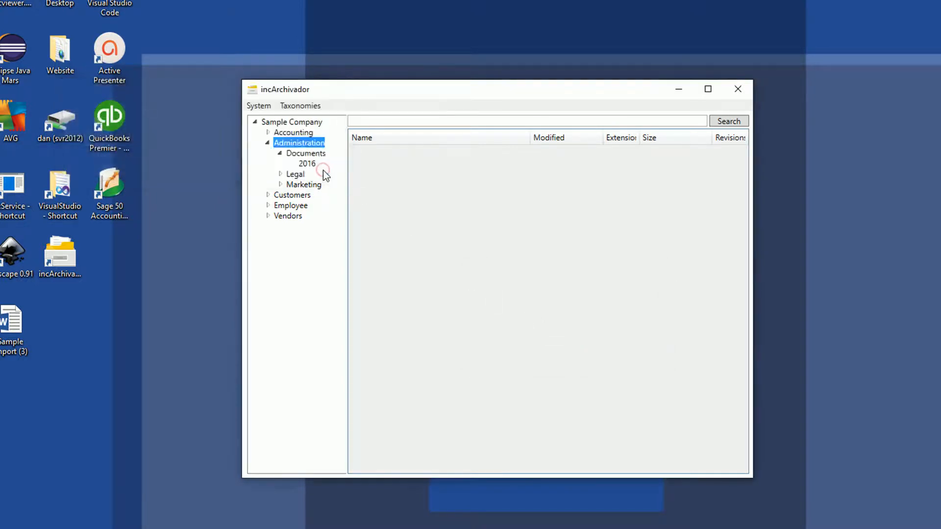
click(261, 107)
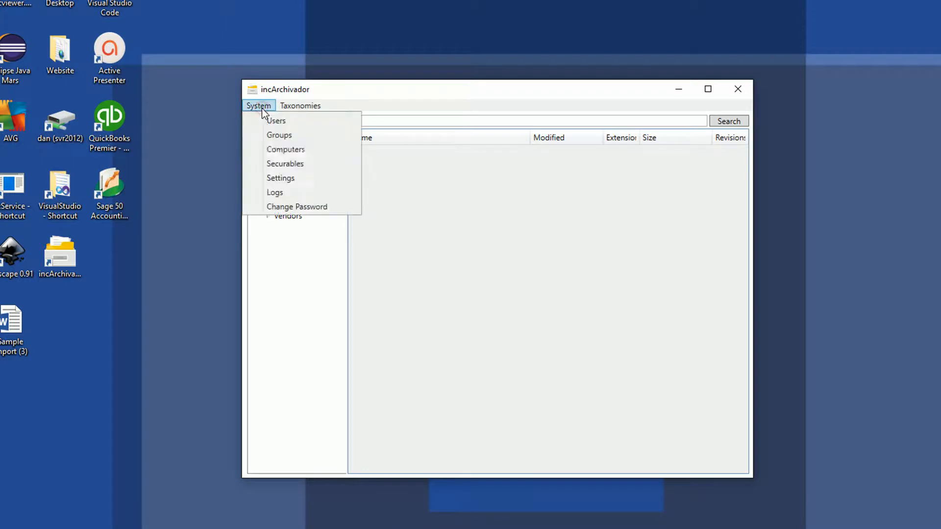
click(334, 163)
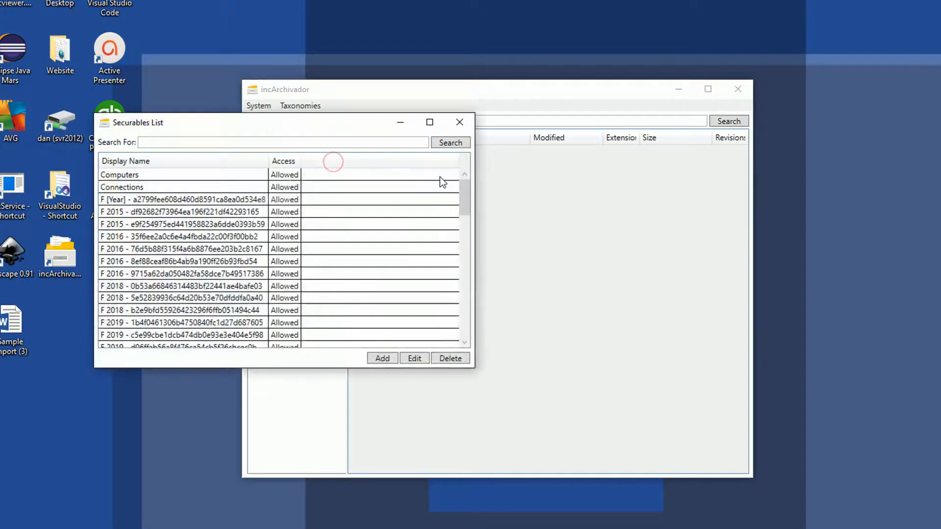
drag(464, 190, 469, 319)
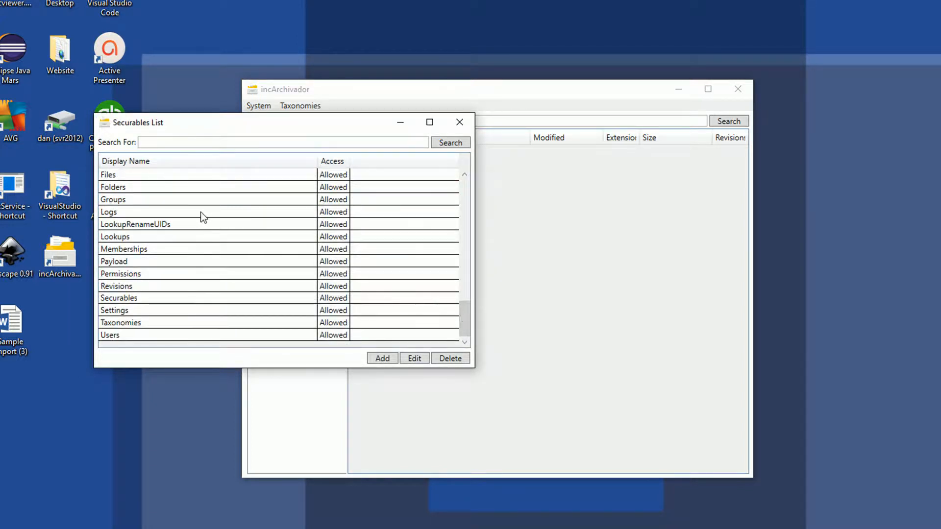
click(131, 201)
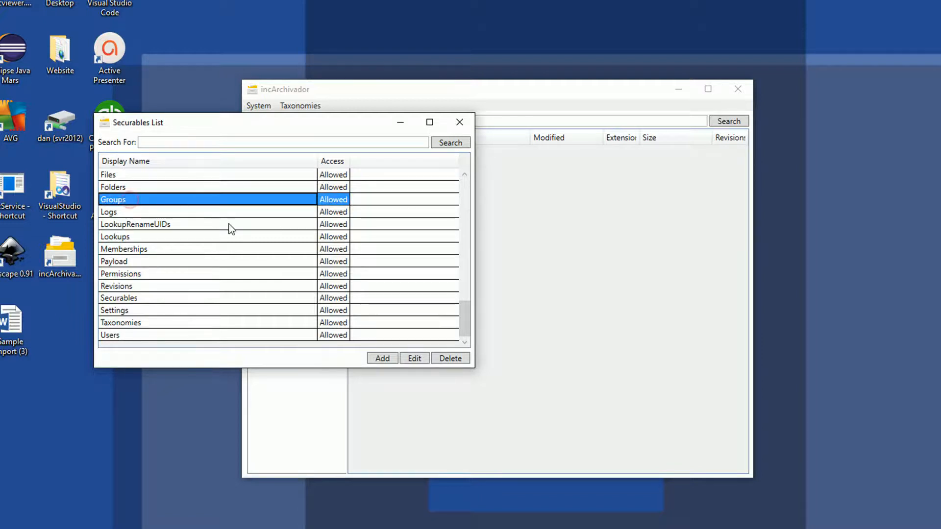
click(415, 358)
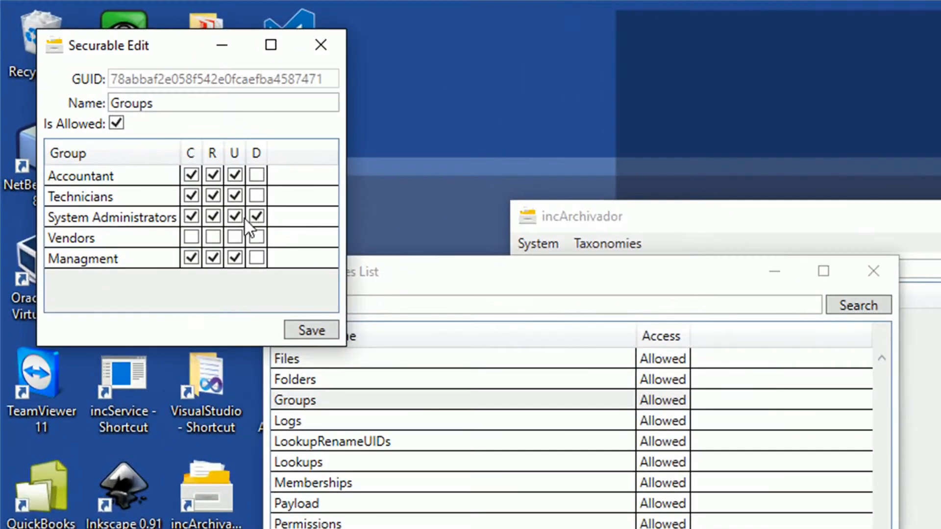
Remove the C, R and U permissions on the Groups securable from Technicians, Accountant and Managment, save, and close the list.
click(236, 196)
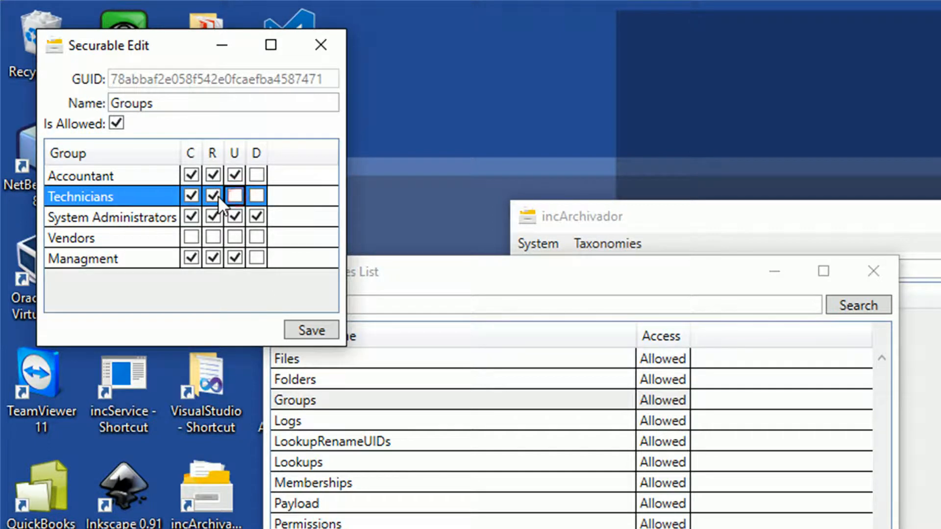
click(214, 195)
click(192, 196)
click(198, 175)
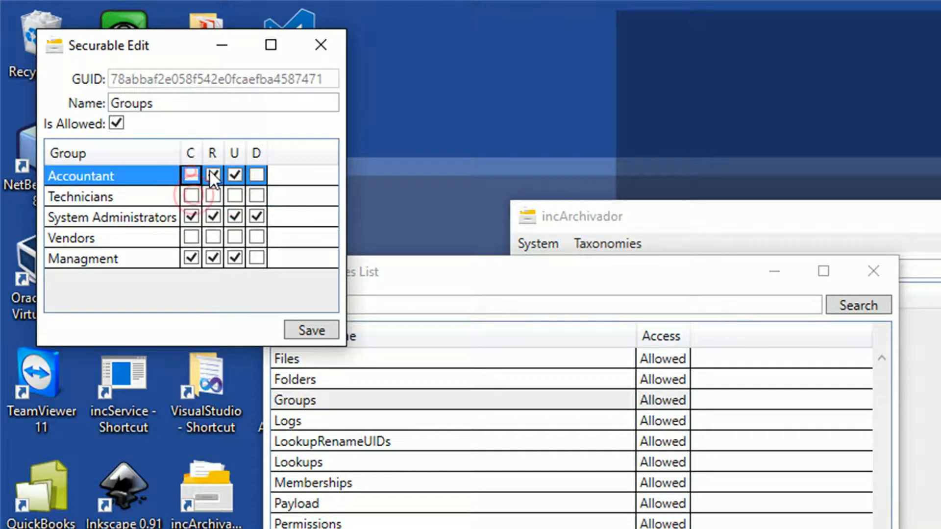
click(213, 172)
click(233, 172)
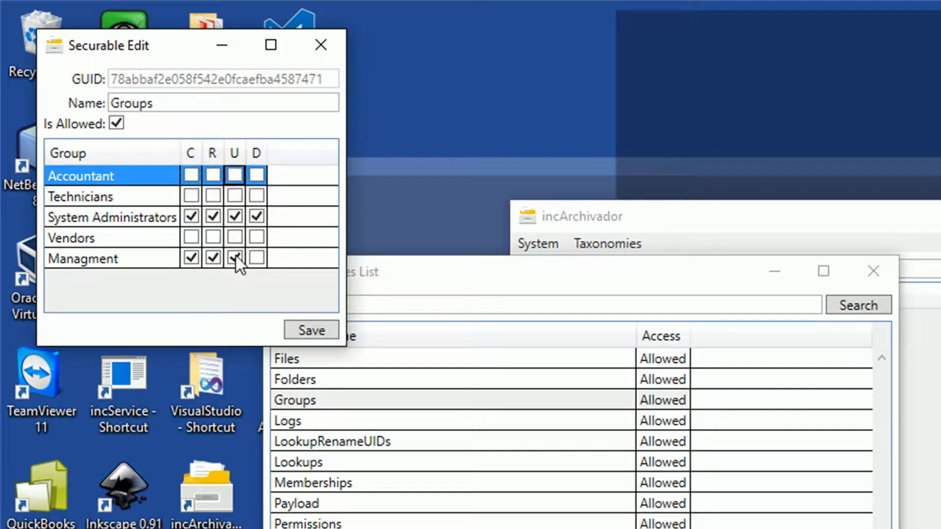
click(236, 256)
click(214, 255)
click(192, 257)
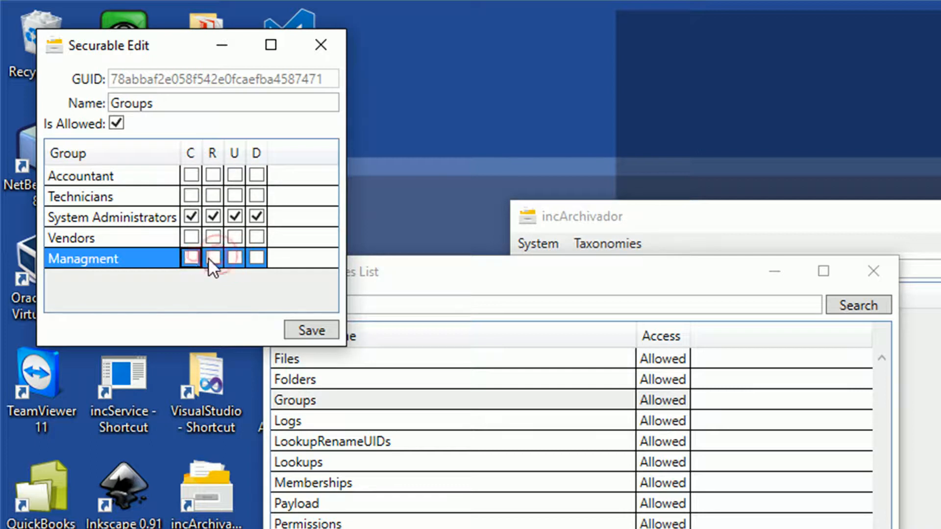
click(310, 330)
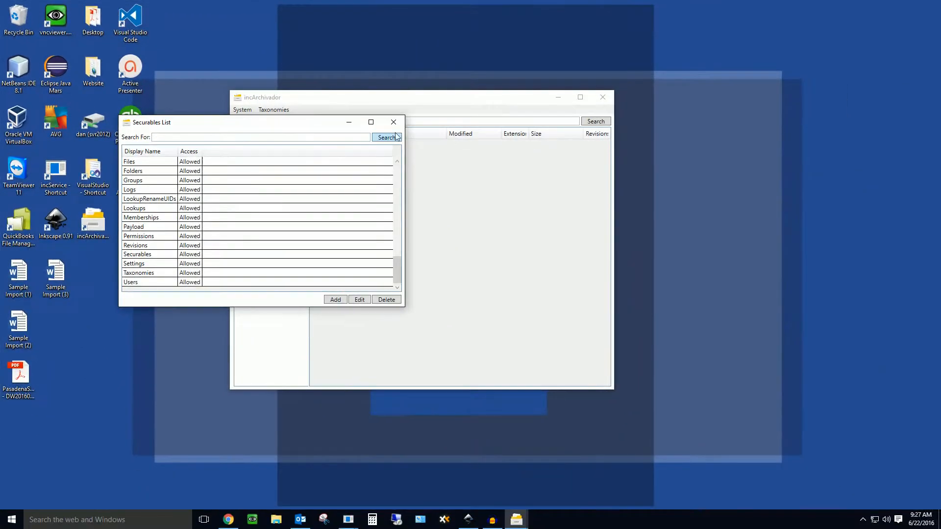
click(394, 122)
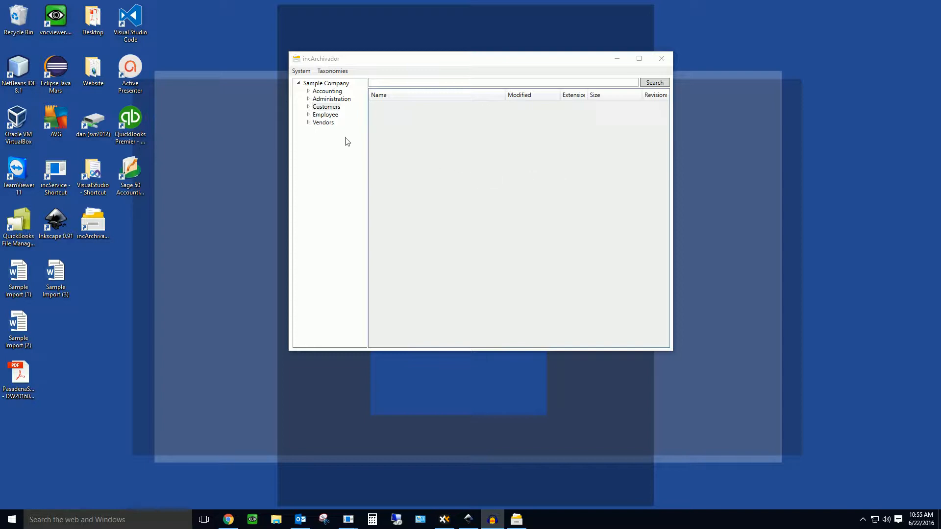
Check out the Fix Login Error document from Customers > Documents > Aldred Builders Inc and open it for editing.
double_click(317, 106)
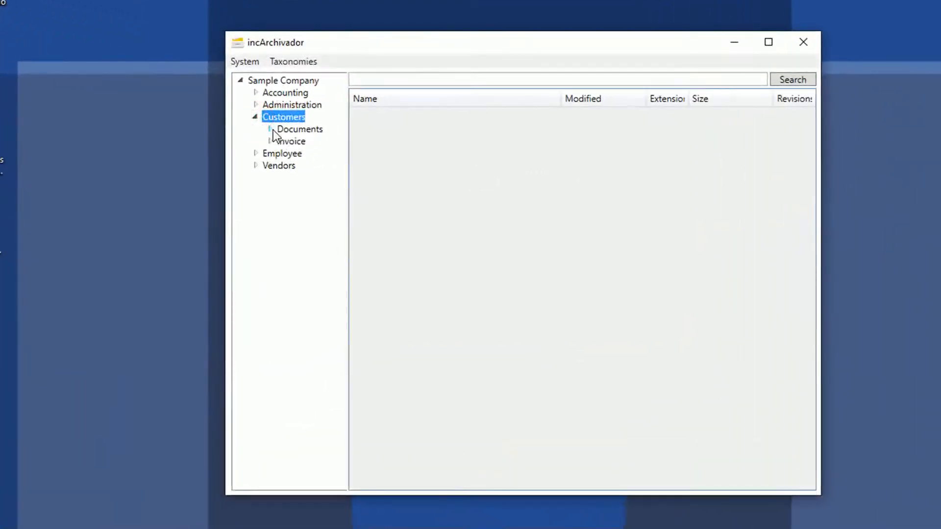
click(272, 130)
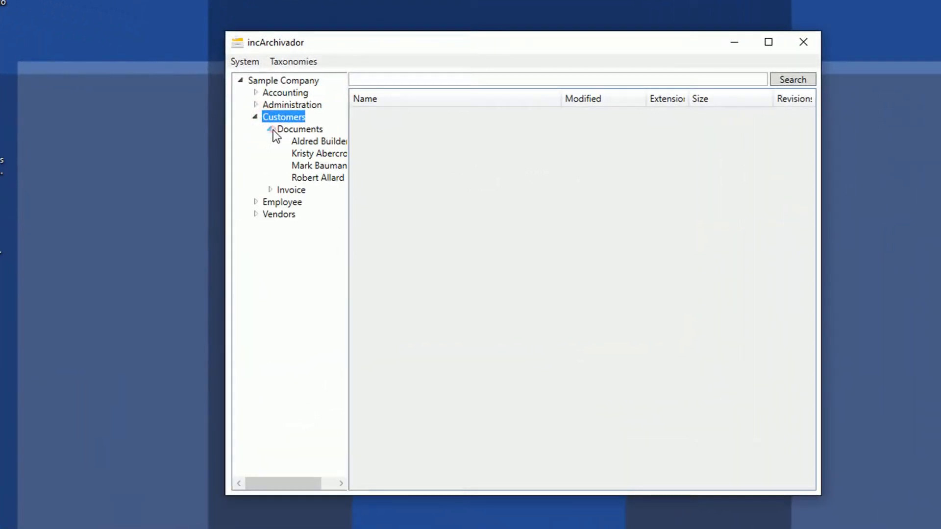
click(333, 143)
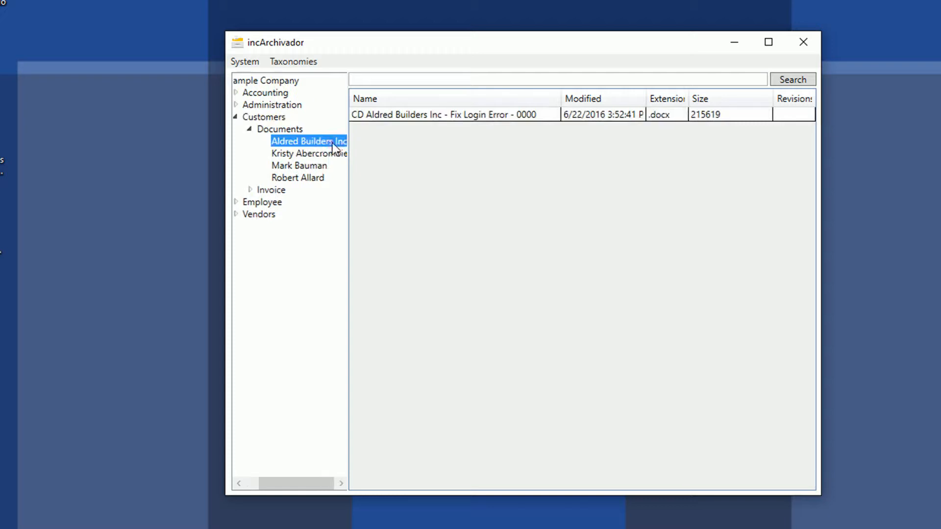
right_click(439, 116)
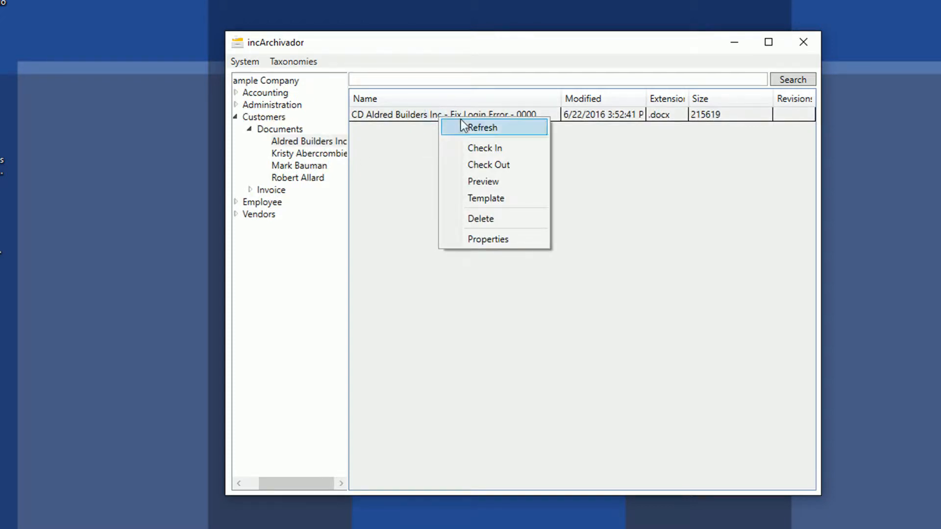
click(509, 164)
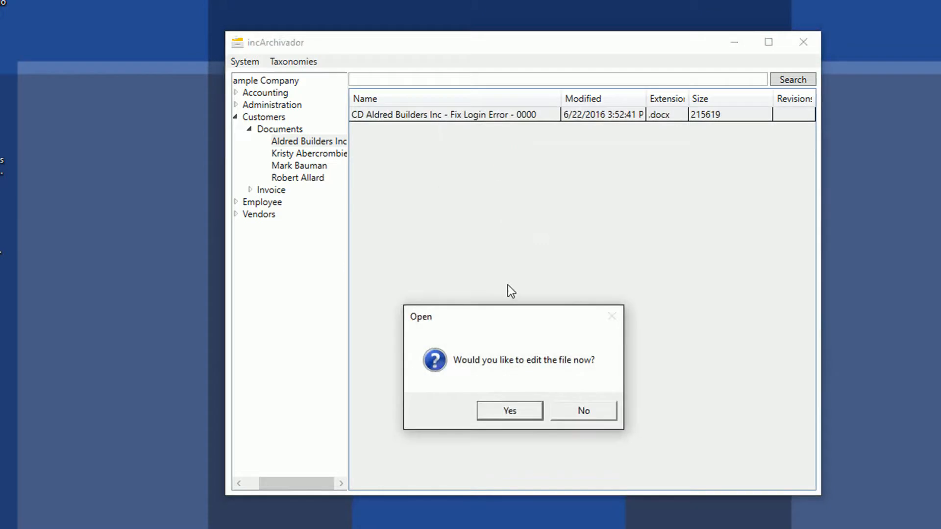
click(527, 414)
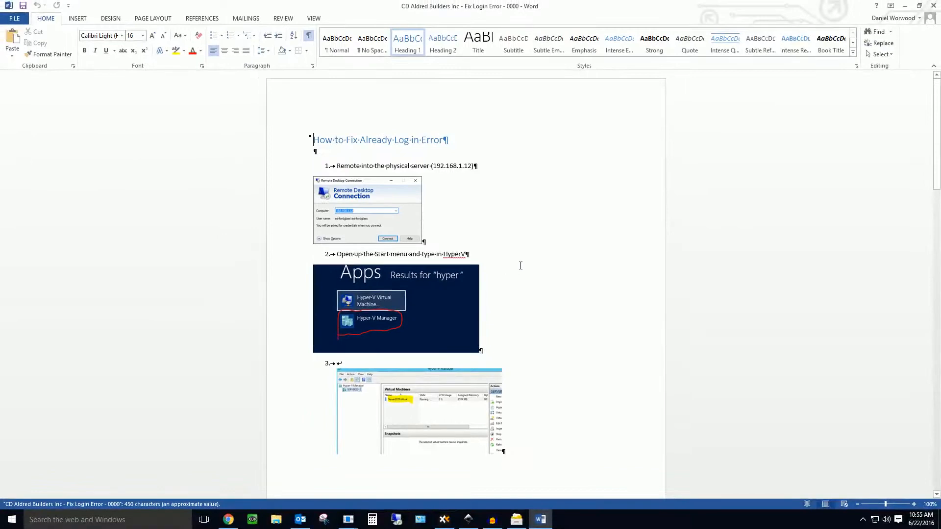
Add the text "loginscreen" to the empty list item 3, save the document and close Word.
scroll(521, 266, down, 4)
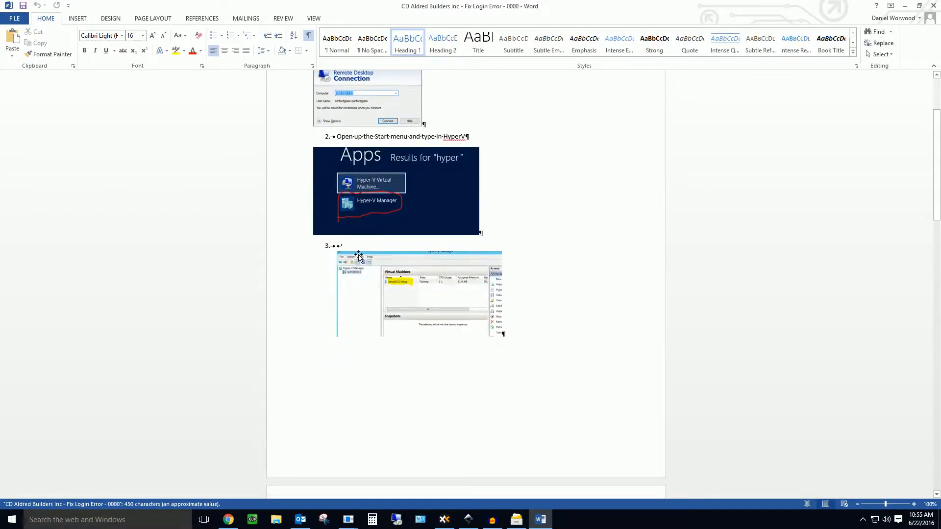
click(337, 246)
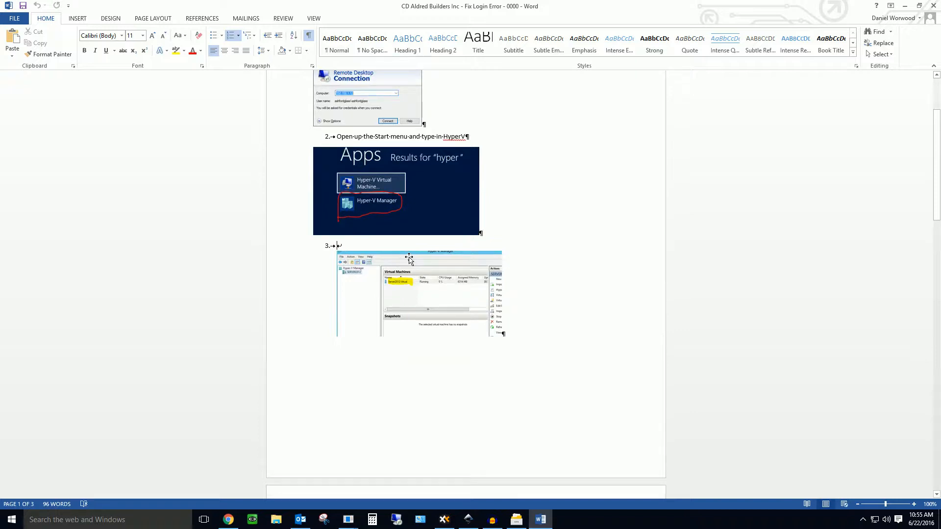
text(loginscreen)
click(8, 22)
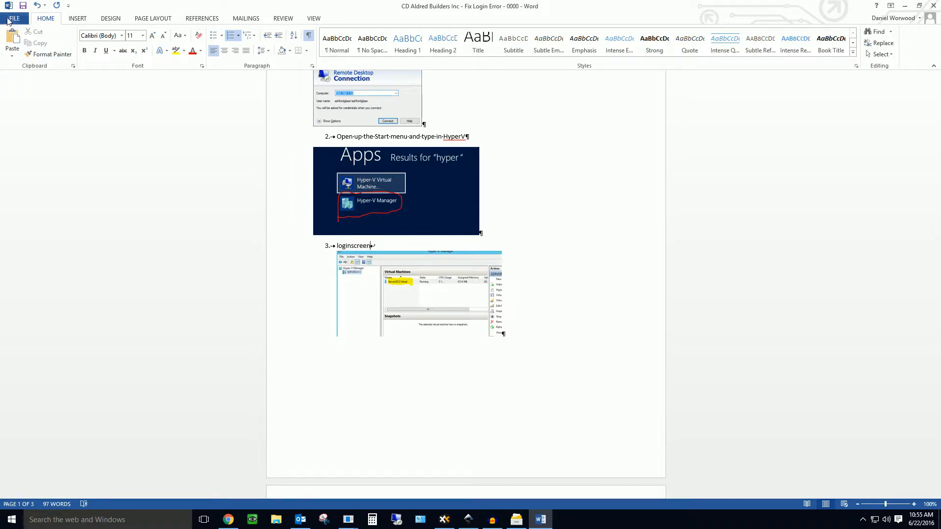
click(26, 101)
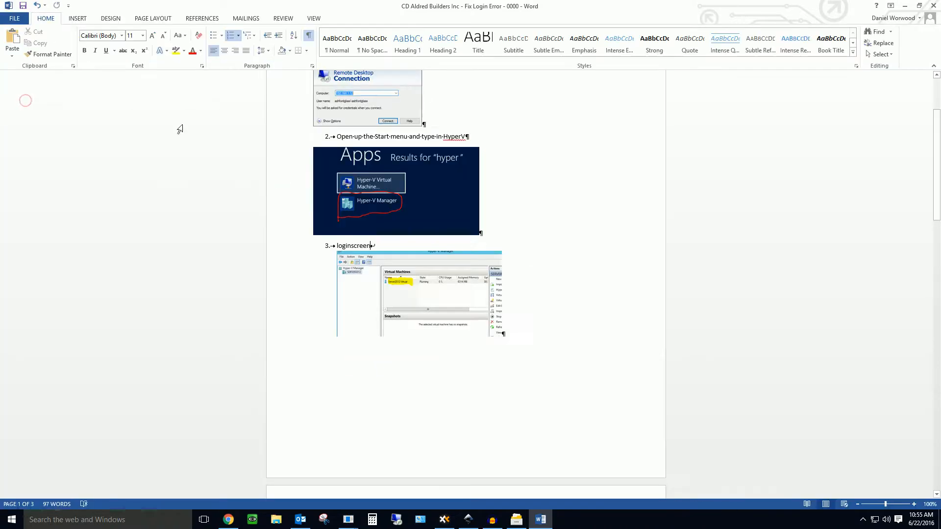
click(933, 7)
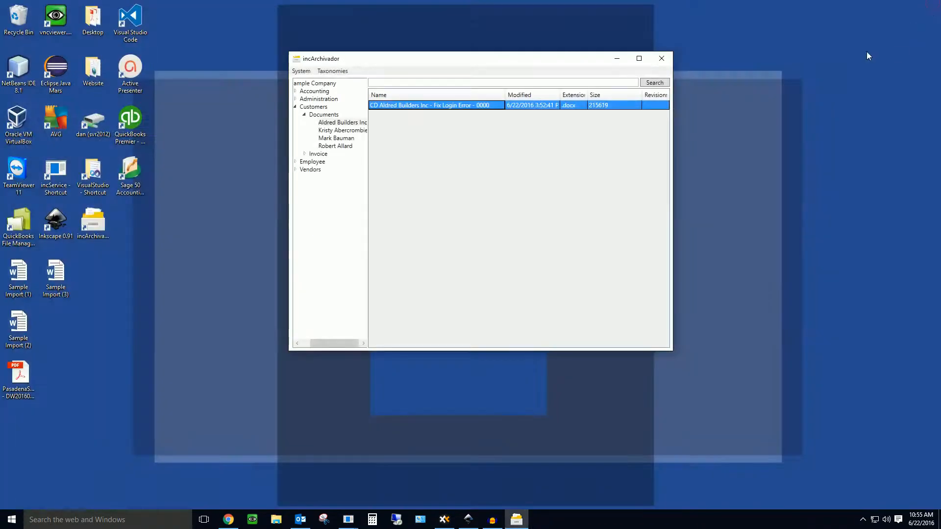
Check in the Fix Login Error document with the change note "basic edit".
right_click(440, 108)
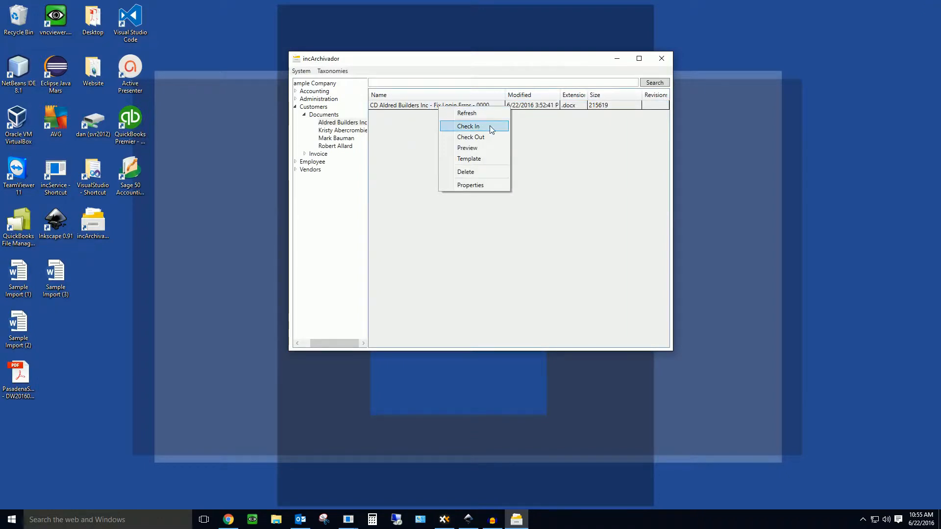
click(489, 125)
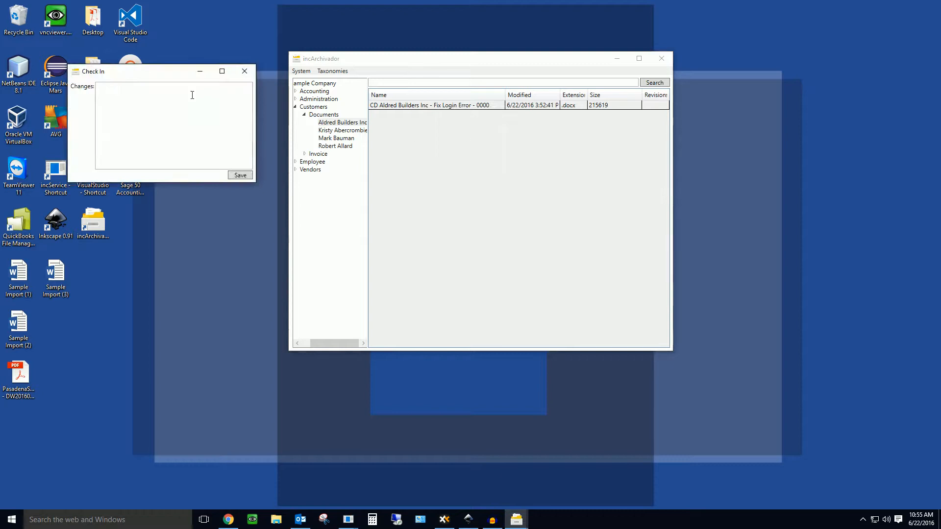
drag(143, 71, 403, 84)
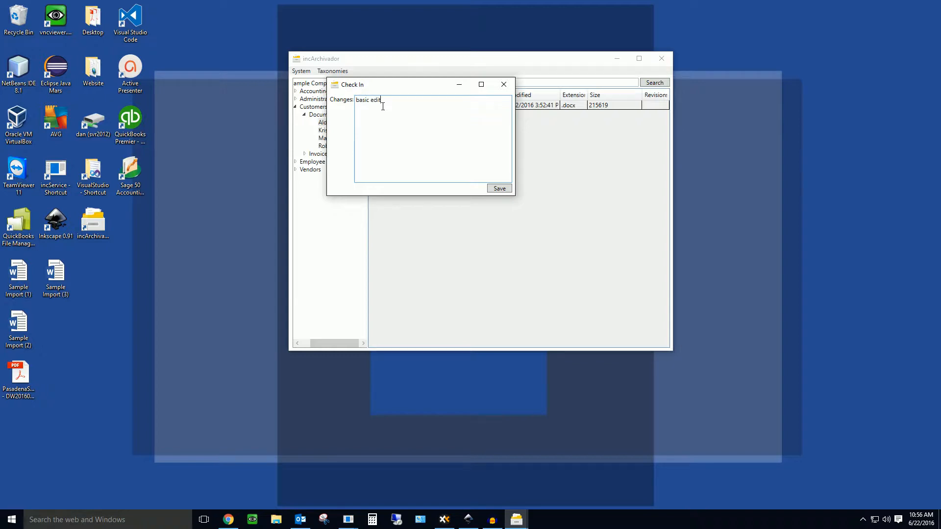
click(500, 189)
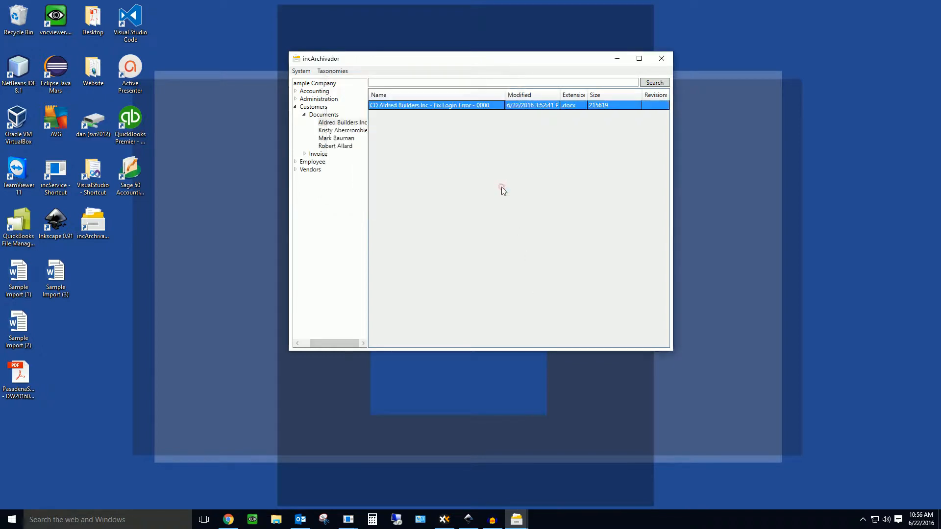
Review the revision history in the Fix Login Error document's properties and close them without changes.
right_click(419, 108)
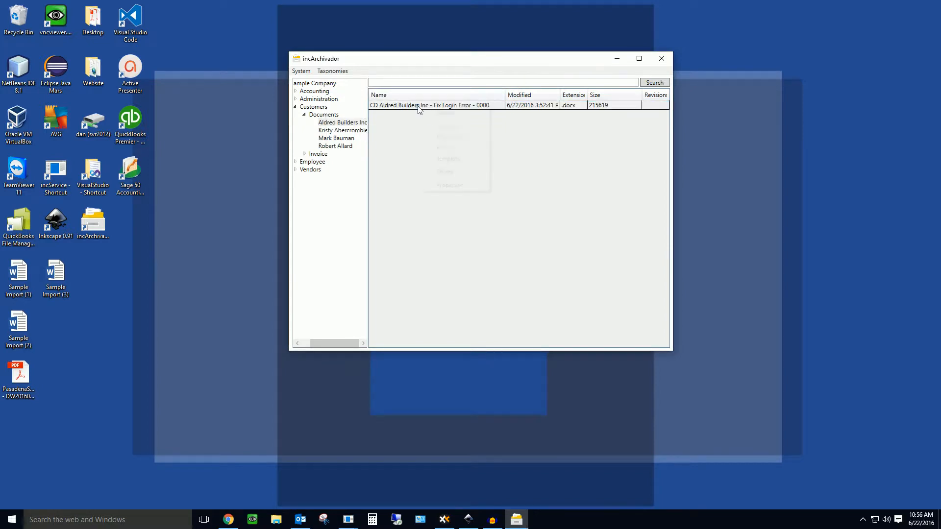
click(474, 186)
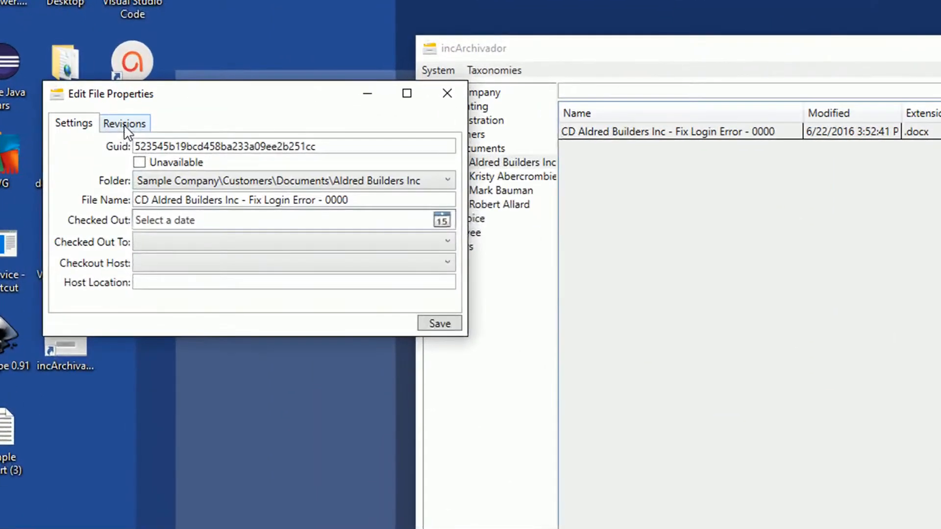
click(125, 125)
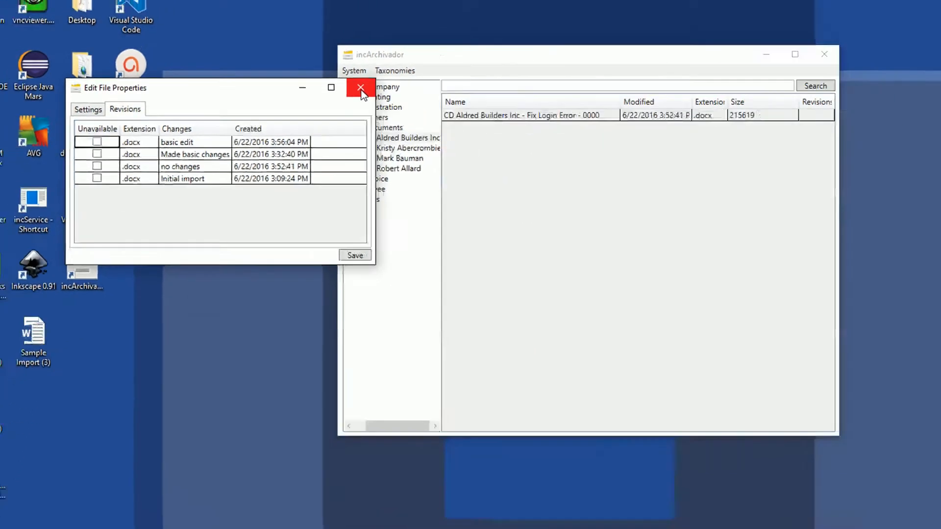
click(362, 93)
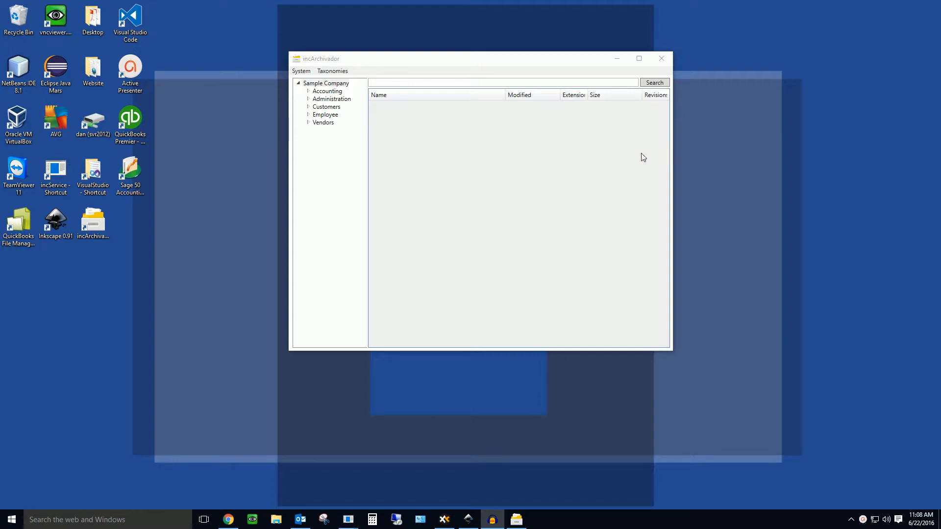
Expand the Employee folder's Documents subfolder and open the Vacation Form file of the second employee listed.
click(308, 115)
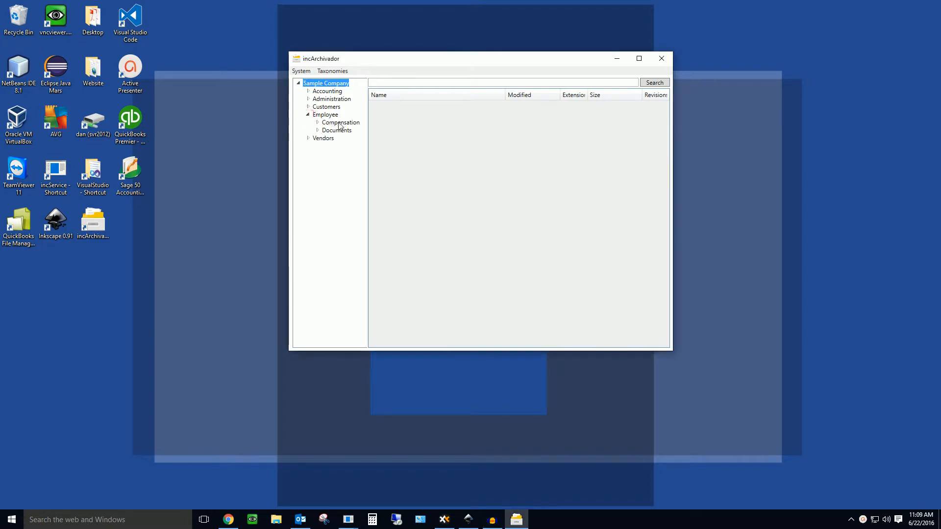
click(317, 130)
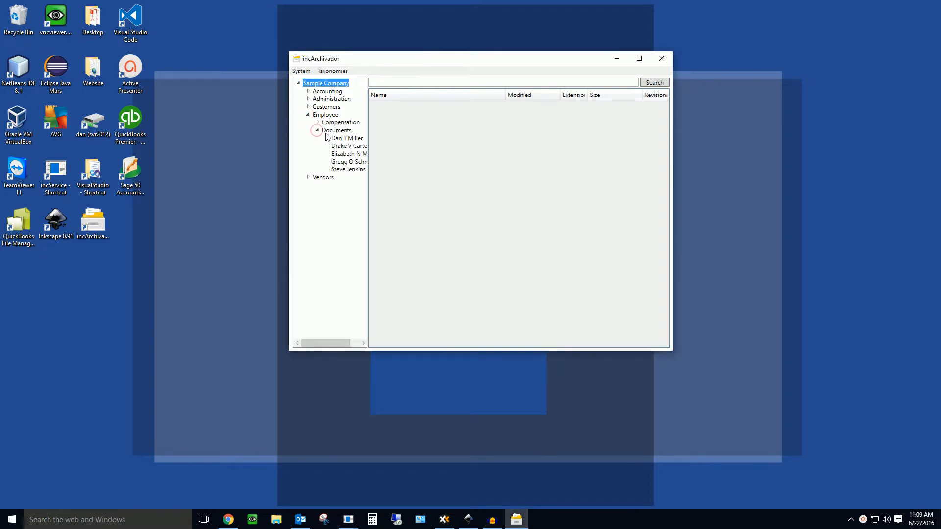
click(349, 146)
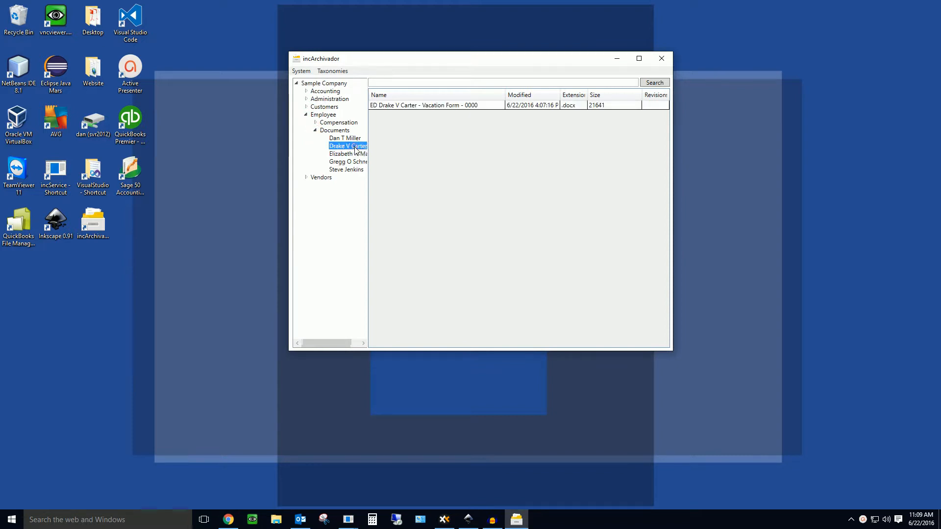
click(439, 106)
double_click(440, 109)
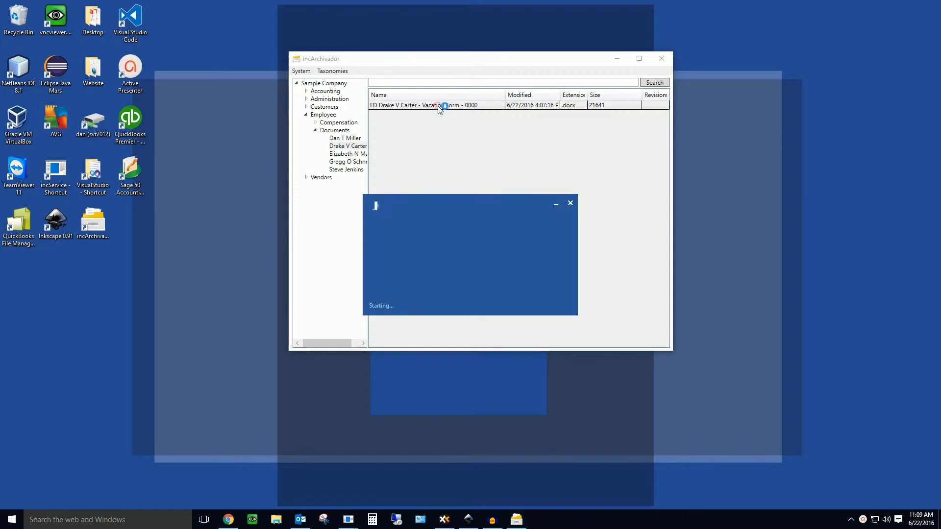
Look through the employee's Vacation Request Form from top to bottom in Word and close the document.
scroll(581, 204, down, 3)
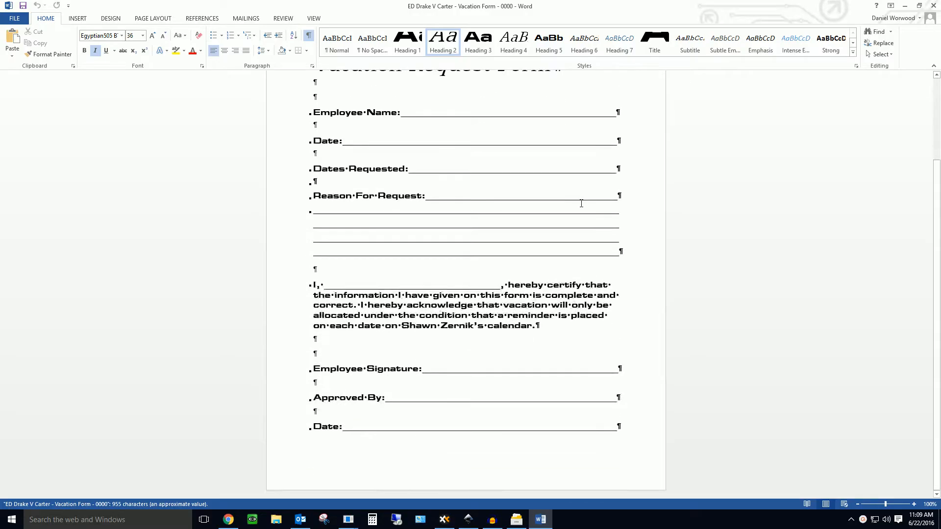
scroll(581, 203, up, 4)
click(933, 5)
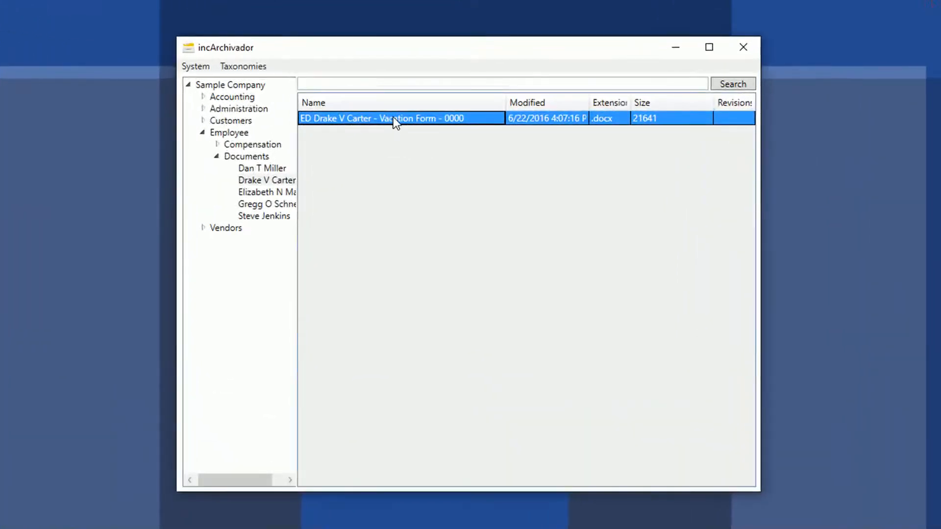
Save a template copy of the employee's Vacation Form to the Desktop under its suggested name and place its icon beside the incArchivador shortcut.
right_click(394, 118)
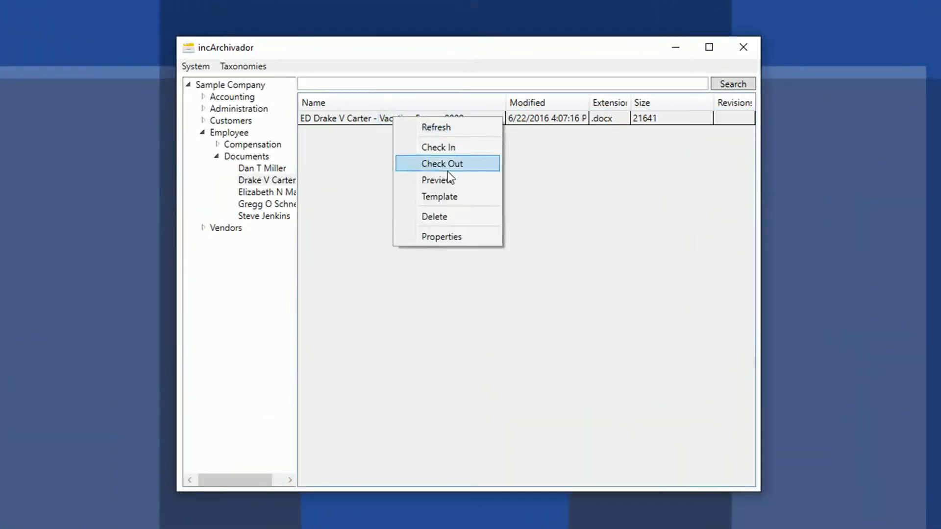
click(464, 196)
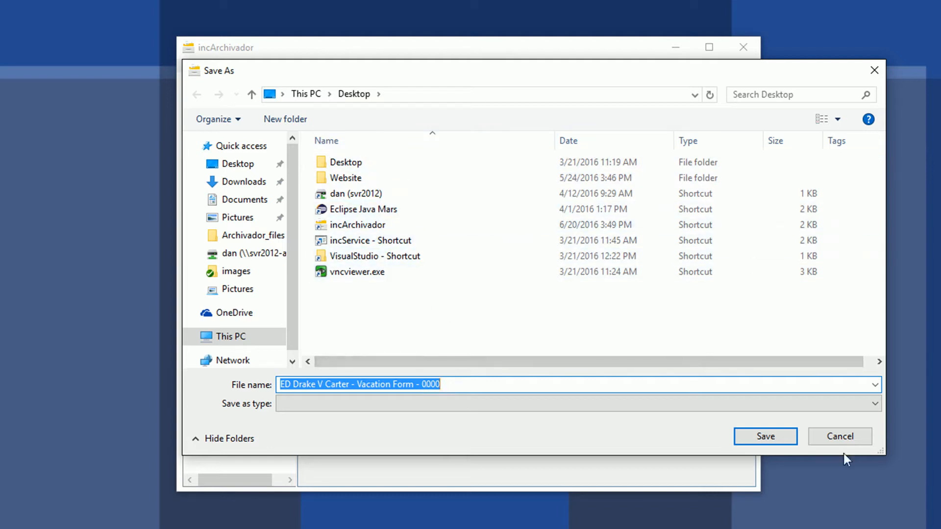
click(767, 438)
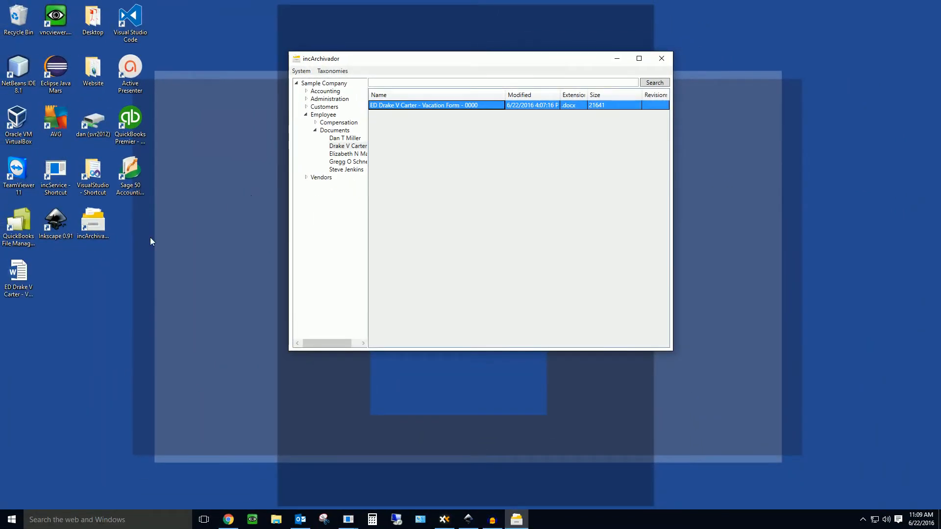
drag(31, 281, 141, 224)
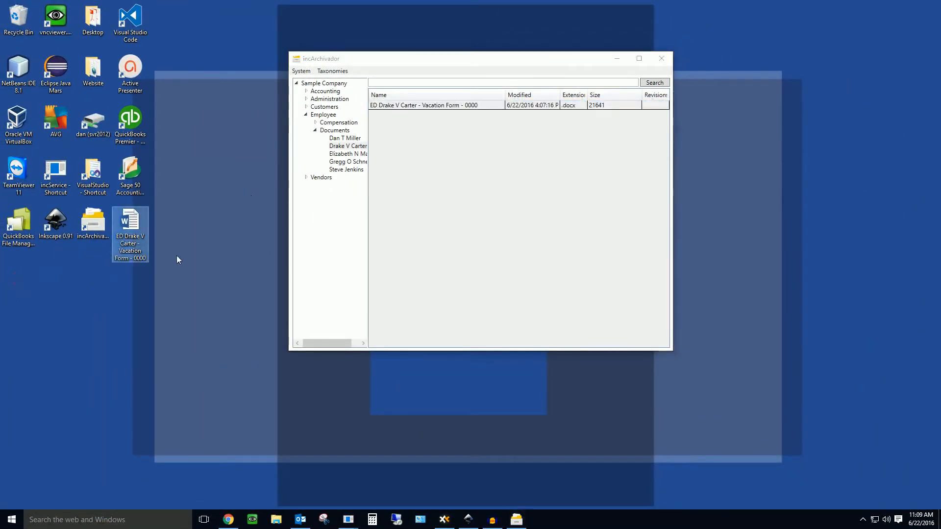